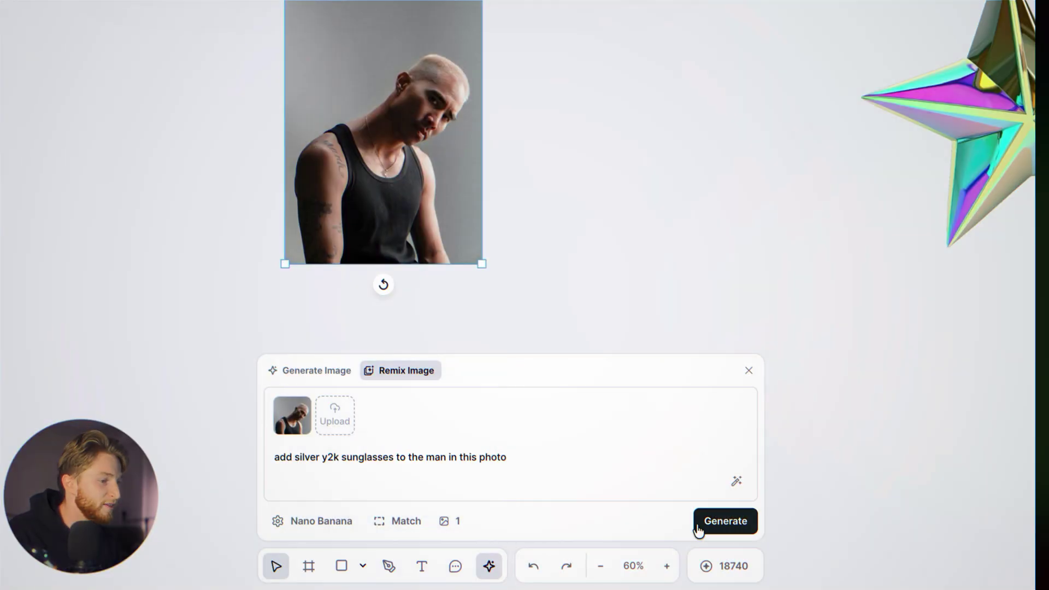
# Step: Generate the remix that adds silver y2k sunglasses to the photo of the man in the black tank top
pyautogui.click(697, 529)
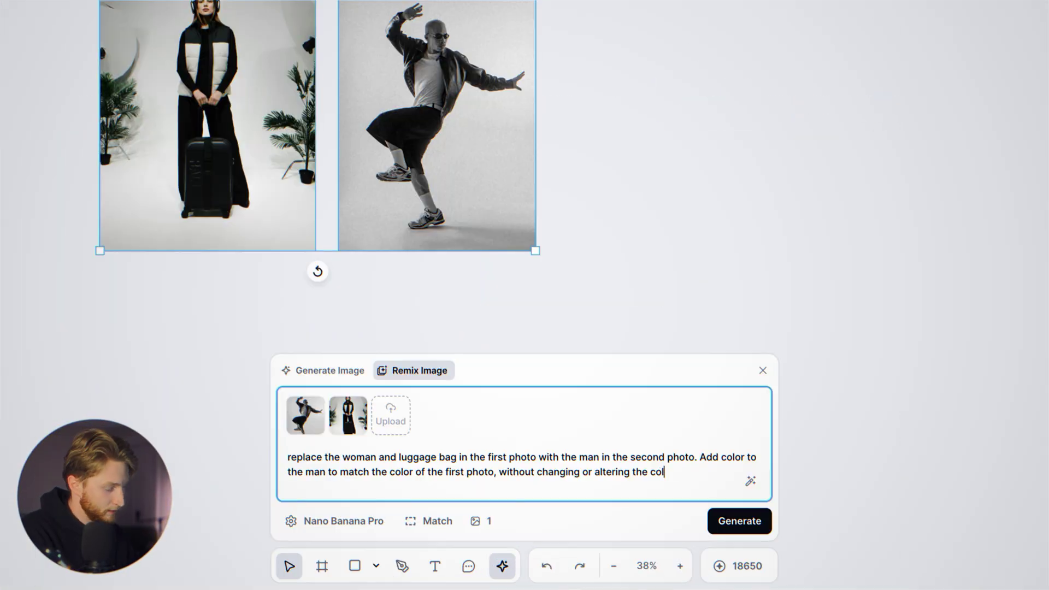
# Step: Finish the two-photo remix prompt by asking for no change to the colors of the first image
pyautogui.write('ors of the first image')
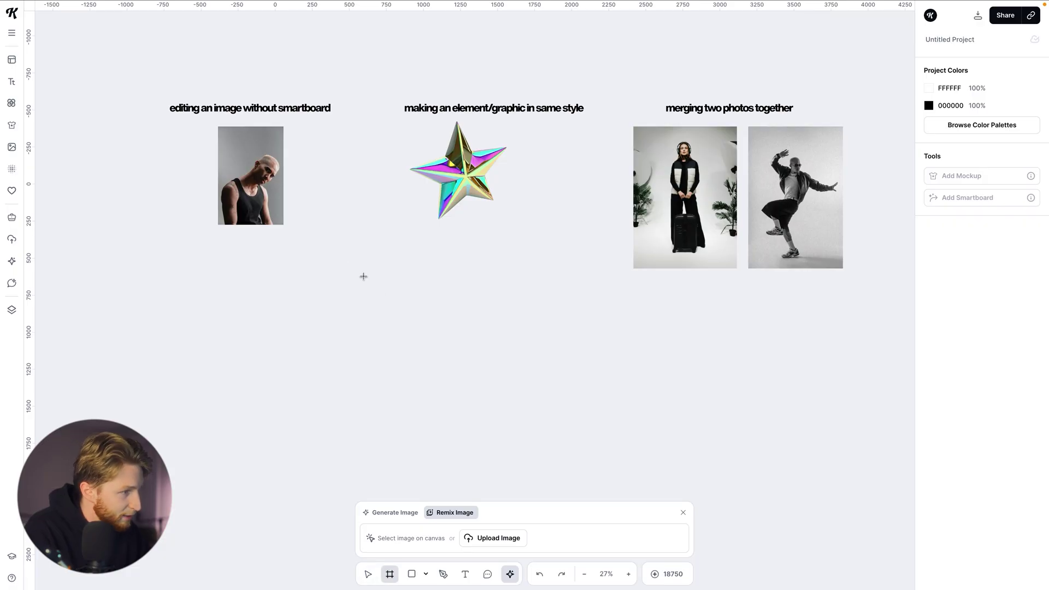
# Step: Draw a square artboard about 1190 px wide below the star graphic and move the star onto it
pyautogui.moveTo(350, 266); pyautogui.dragTo(527, 443)
pyautogui.moveTo(461, 158); pyautogui.dragTo(442, 342)
pyautogui.click(548, 342)
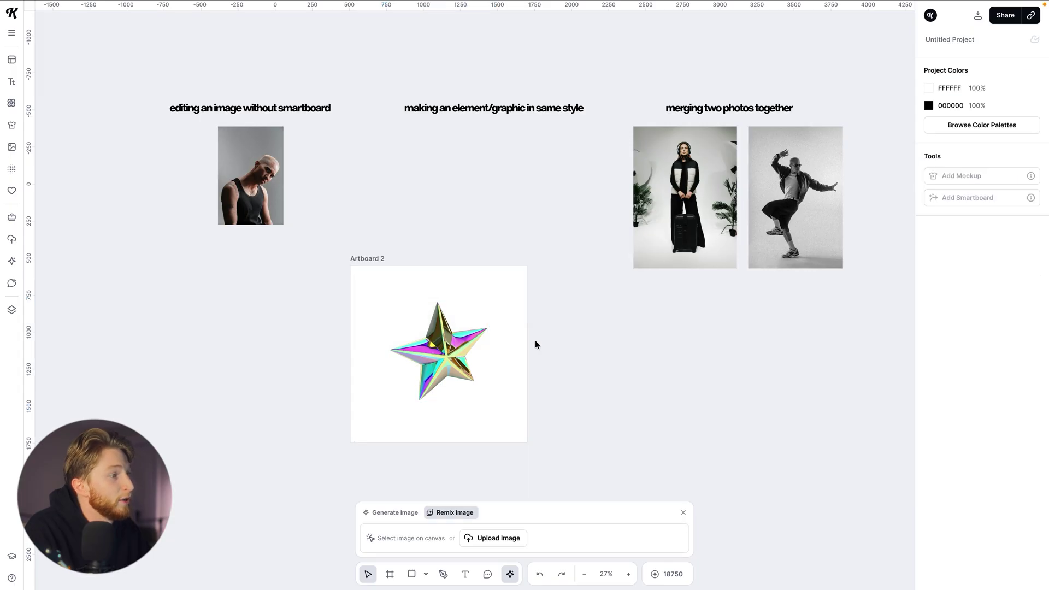
# Step: Add a smartboard linked to the star's artboard, leaving its prompt empty
pyautogui.click(358, 260)
pyautogui.click(538, 354)
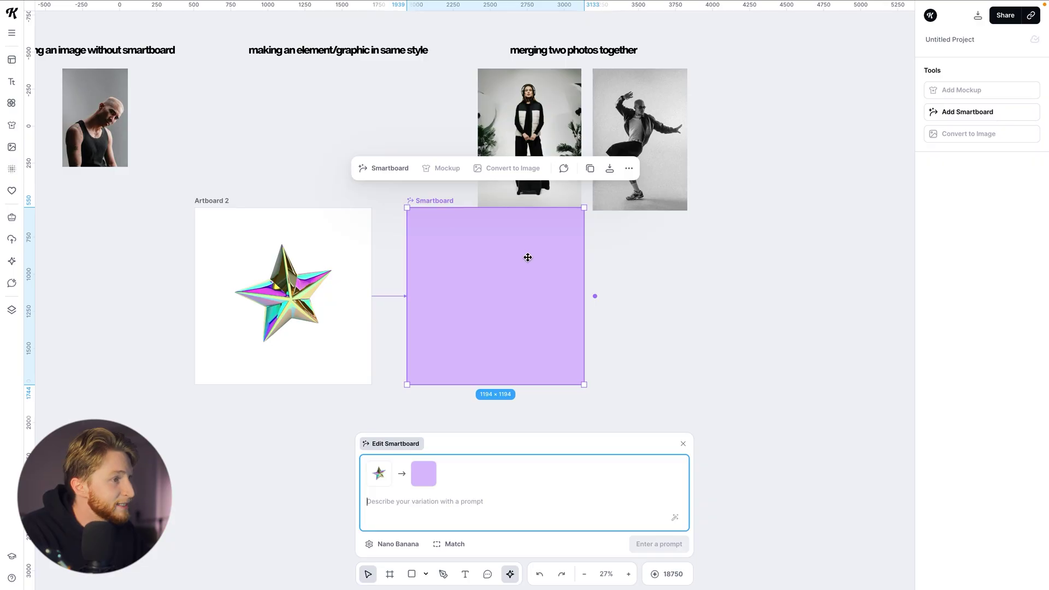
pyautogui.click(629, 280)
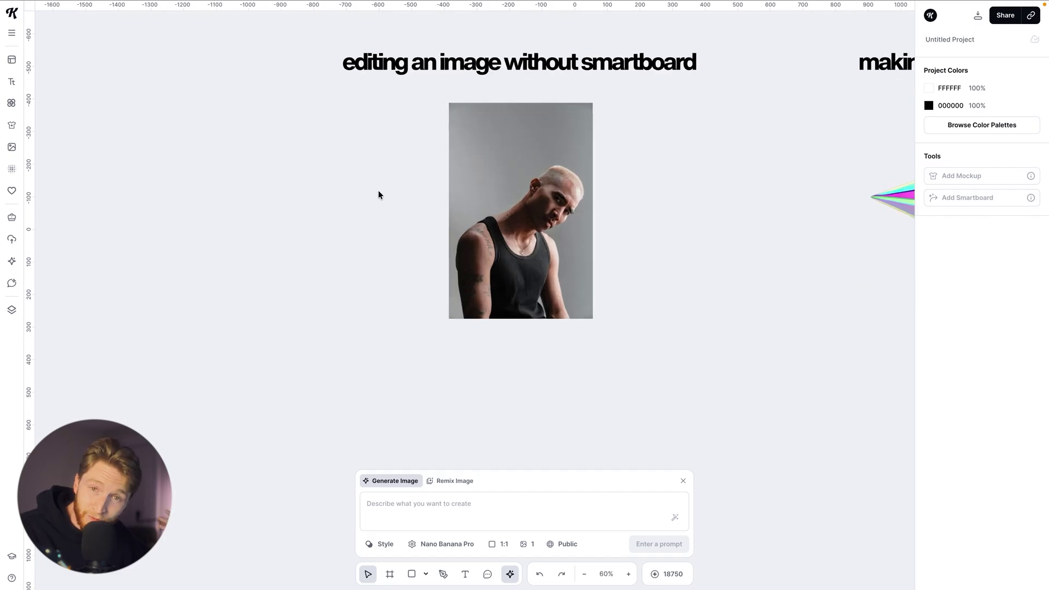
# Step: Set up a remix of the tank-top man's photo with the prompt "add silver y2k sunglasses to the man in this photo"
pyautogui.scroll(1, 379, 205)
pyautogui.hscroll(1, 380, 205)
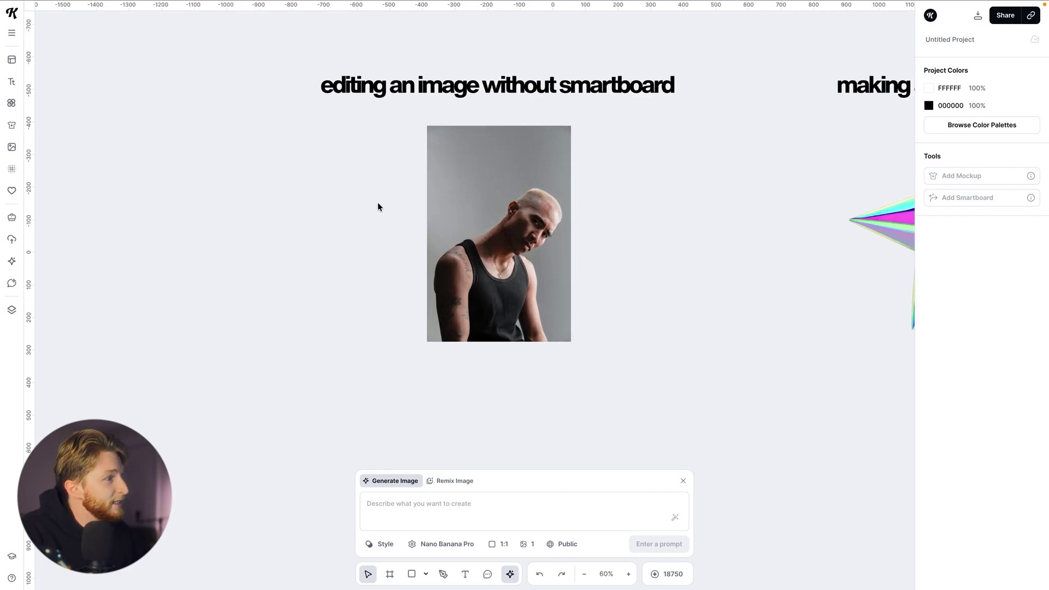
pyautogui.hscroll(1, 283, 199)
pyautogui.scroll(-1, 283, 198)
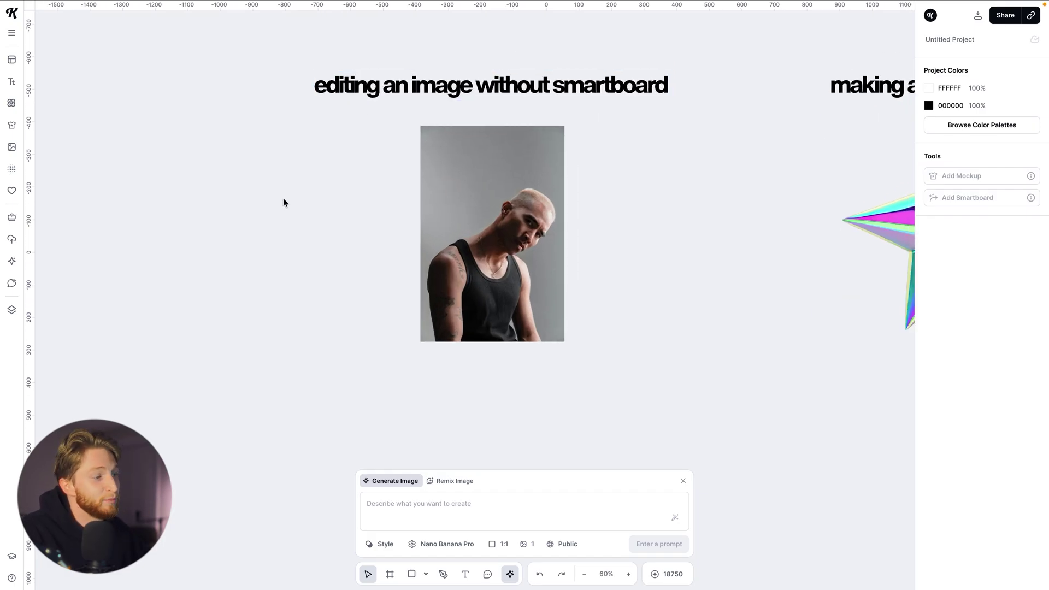
pyautogui.click(460, 216)
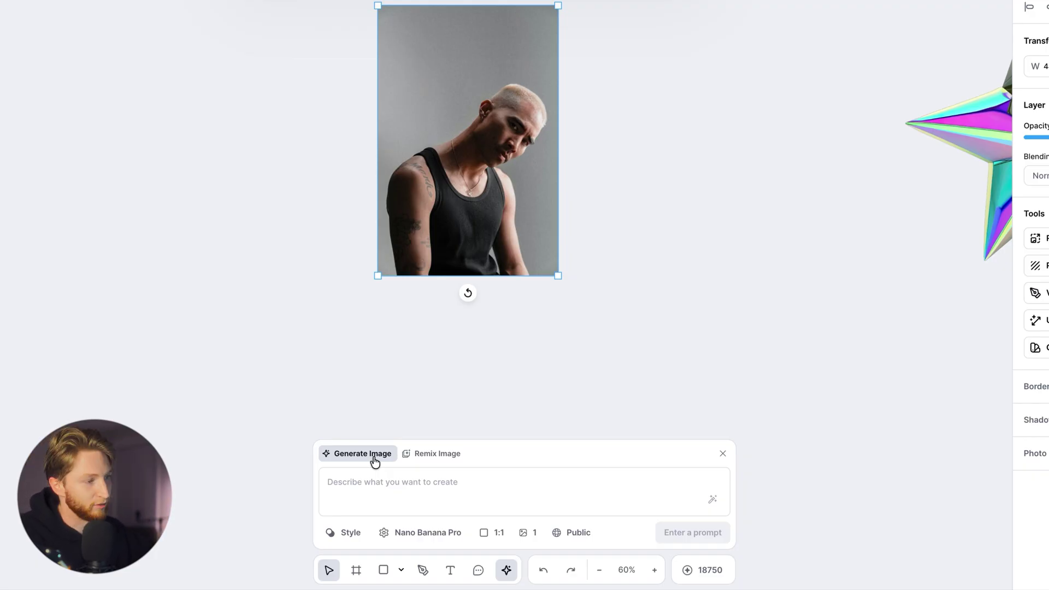
pyautogui.click(433, 458)
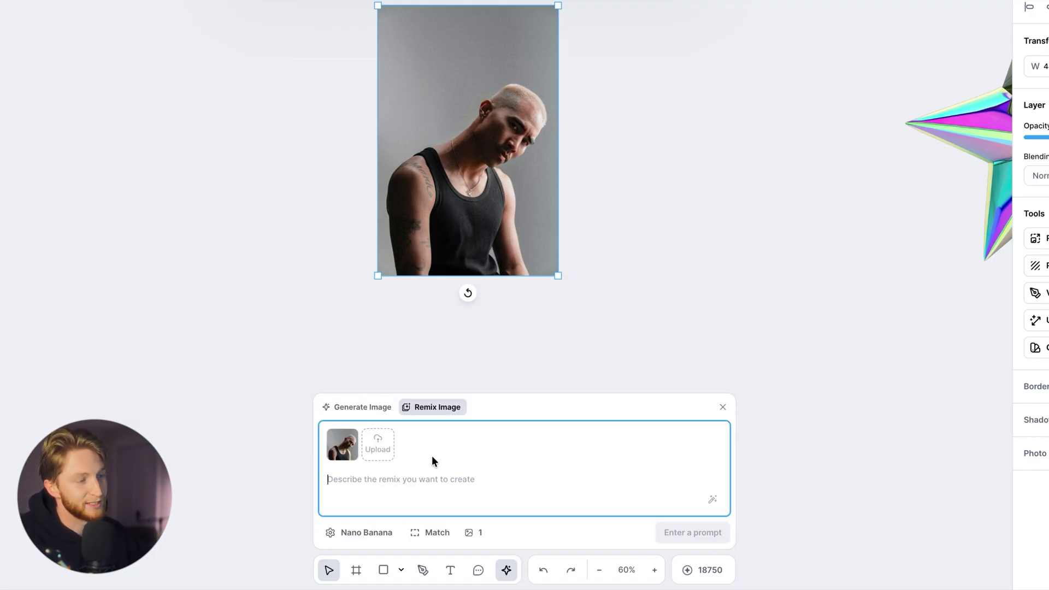
pyautogui.moveTo(343, 445)
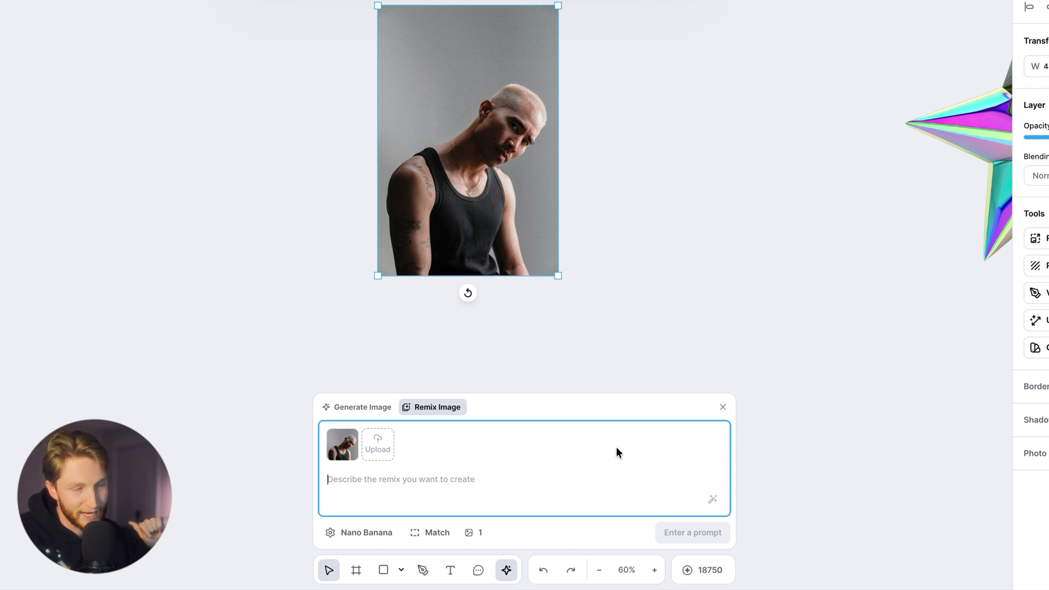
pyautogui.scroll(1, 525, 307)
pyautogui.scroll(-1, 526, 307)
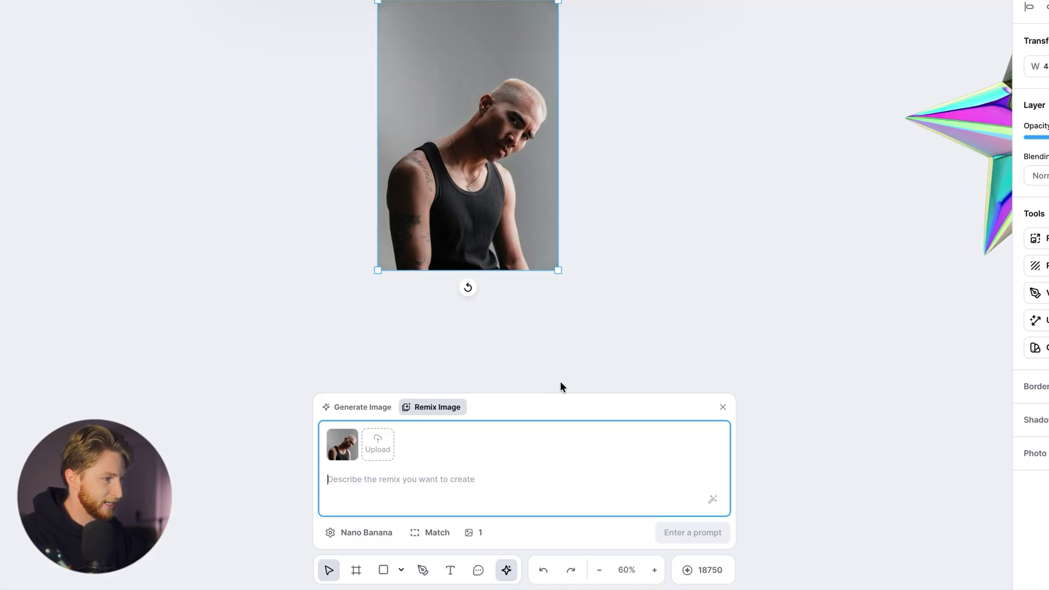
pyautogui.write('add silver y2k sunglasses to the man in this photo')
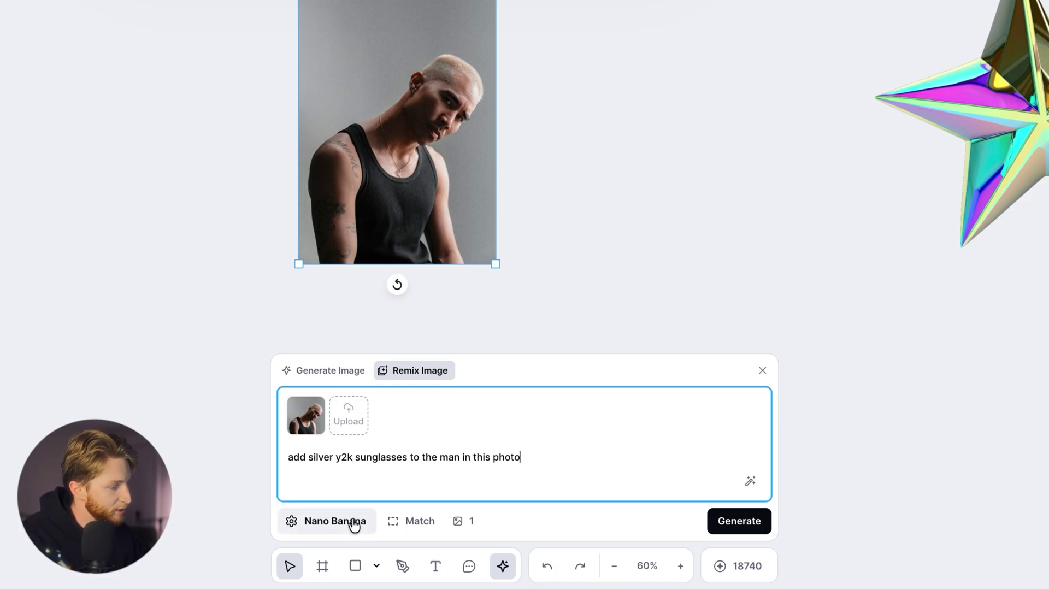
# Step: Review the model and aspect ratio options, keep Nano Banana and Match Input, and generate one remixed image
pyautogui.click(355, 522)
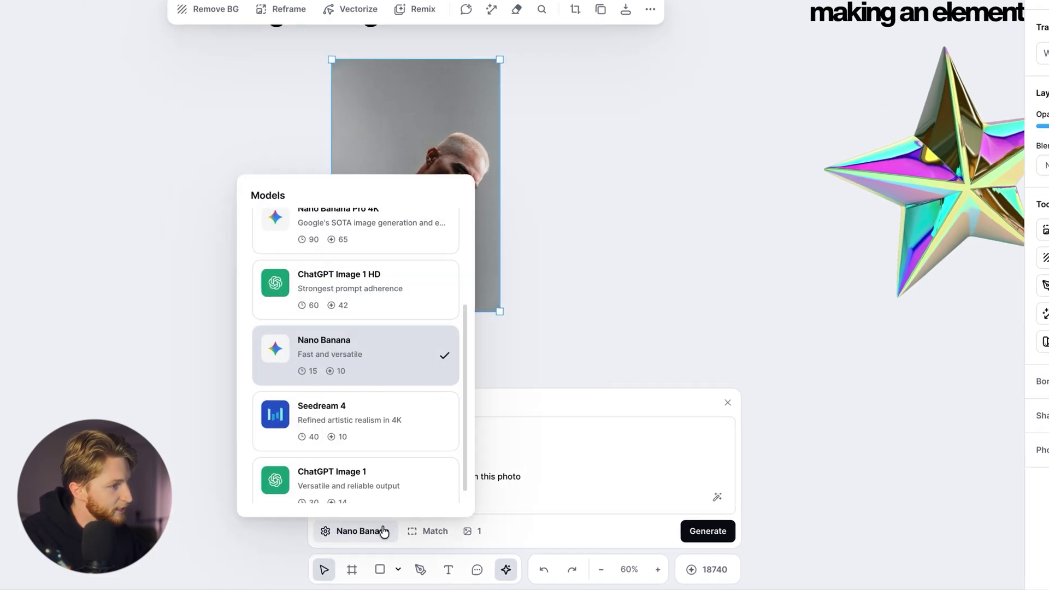
pyautogui.scroll(2, 376, 358)
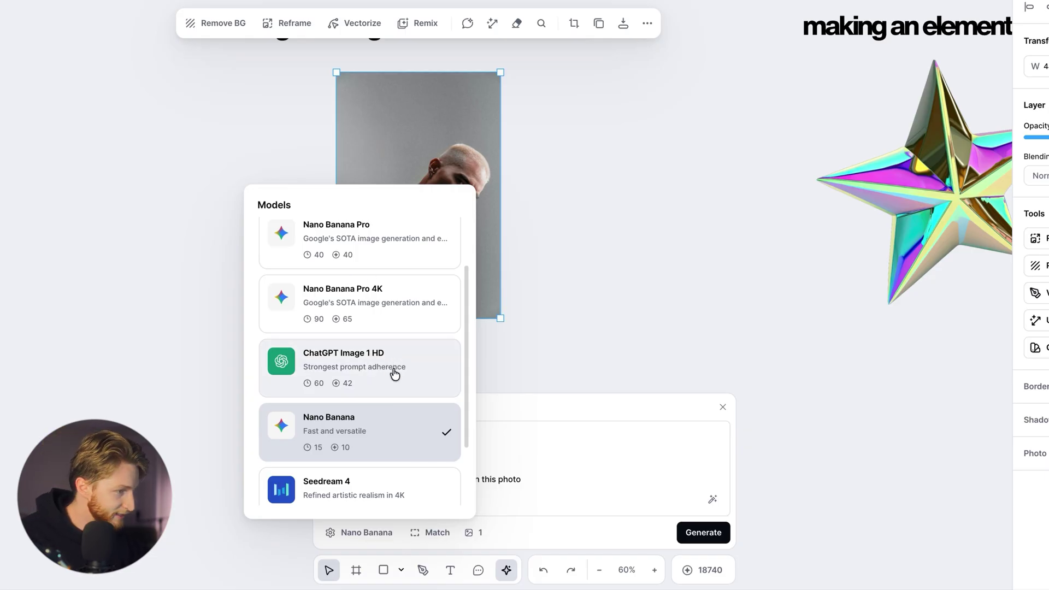
pyautogui.scroll(-3, 393, 372)
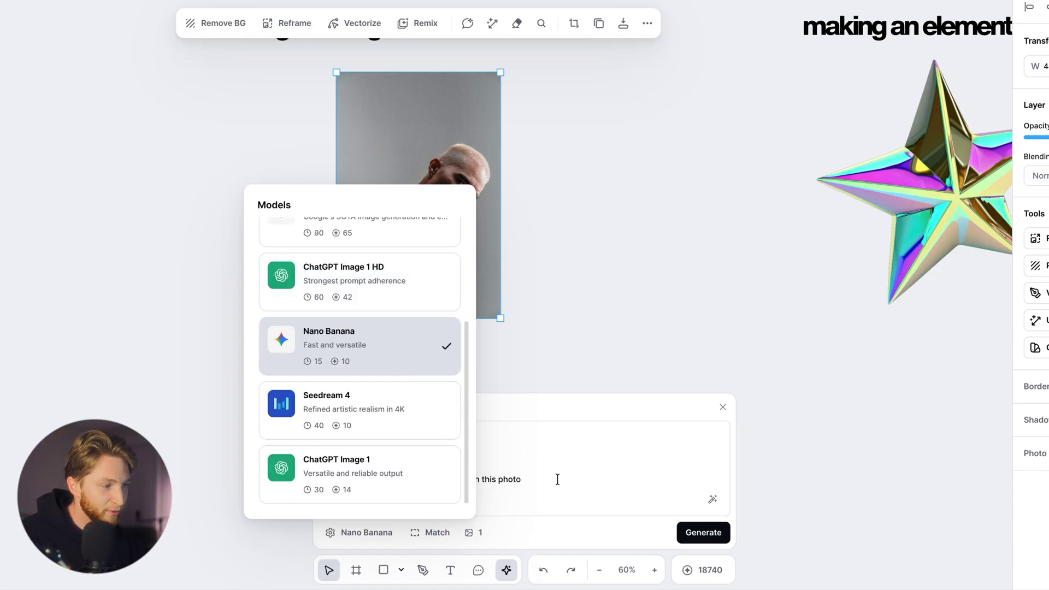
pyautogui.click(555, 478)
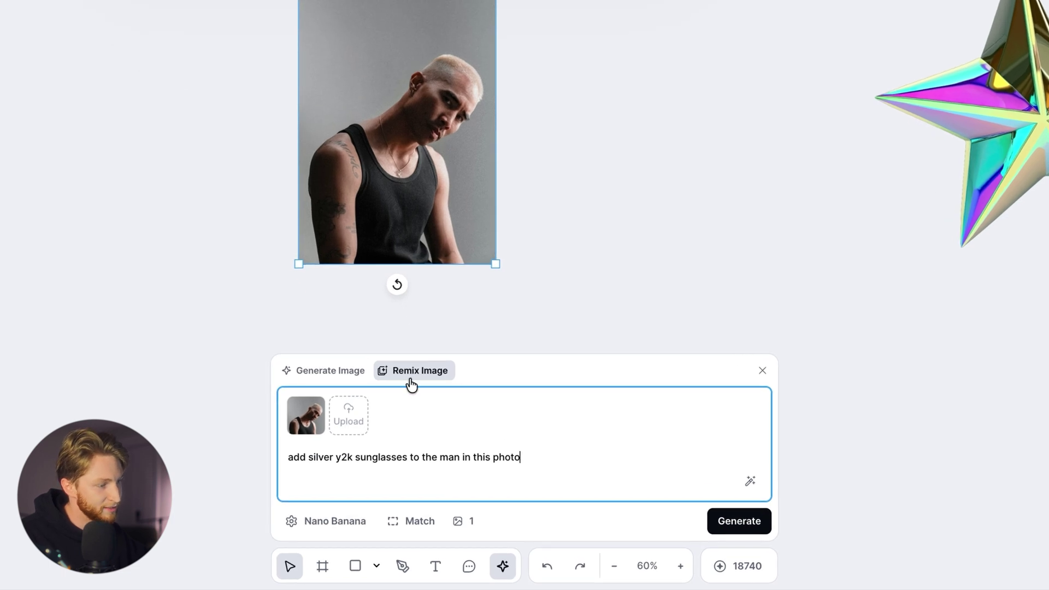
pyautogui.click(424, 526)
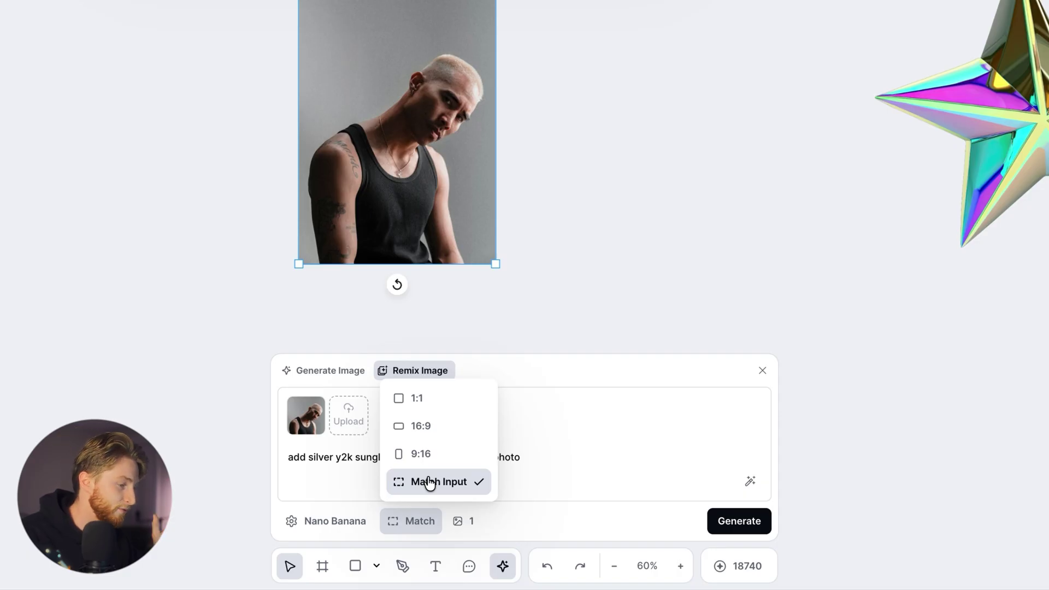
pyautogui.click(712, 529)
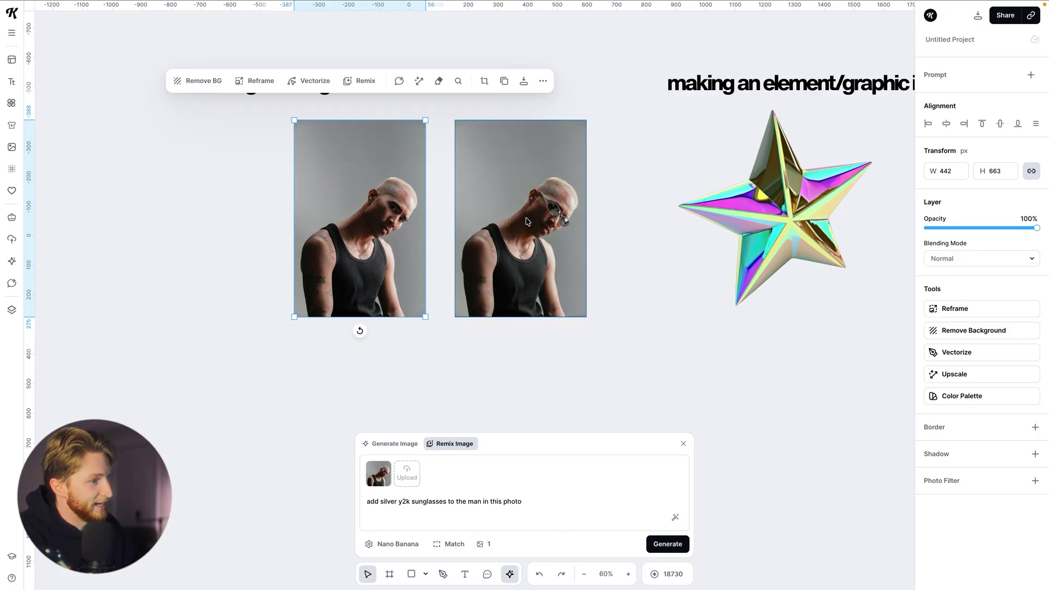
# Step: Examine the sunglasses, face and tattoo details in the generated photo and compare it with the original
pyautogui.scroll(5, 573, 183)
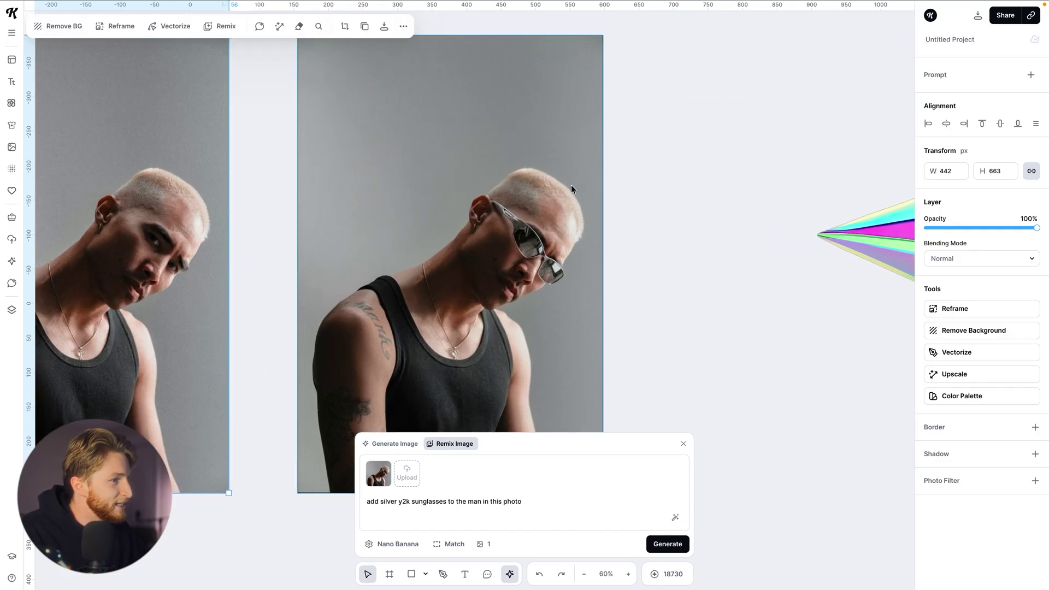
pyautogui.scroll(4, 575, 185)
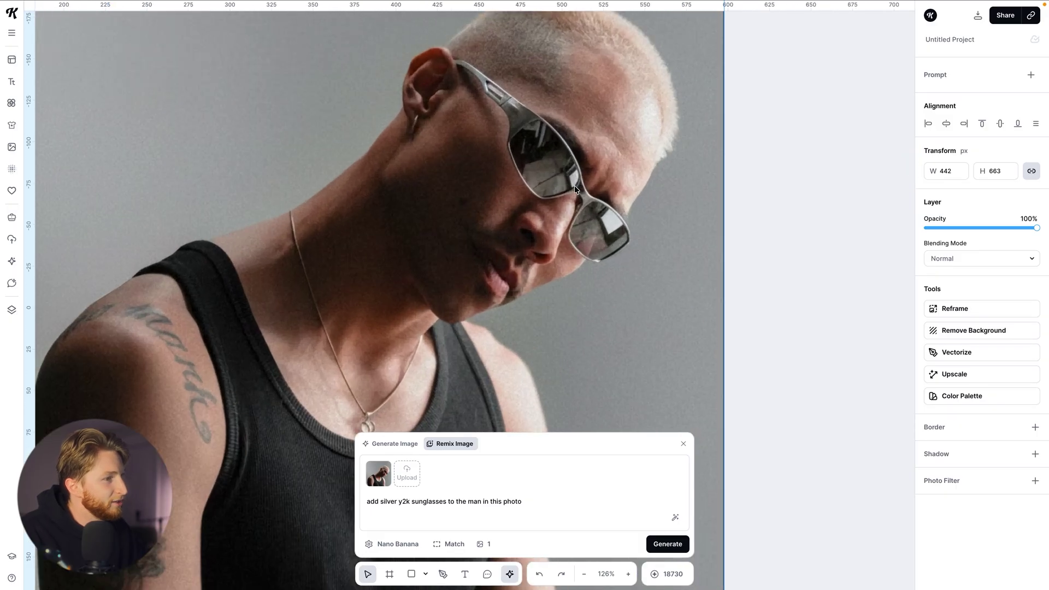
pyautogui.scroll(-1, 555, 192)
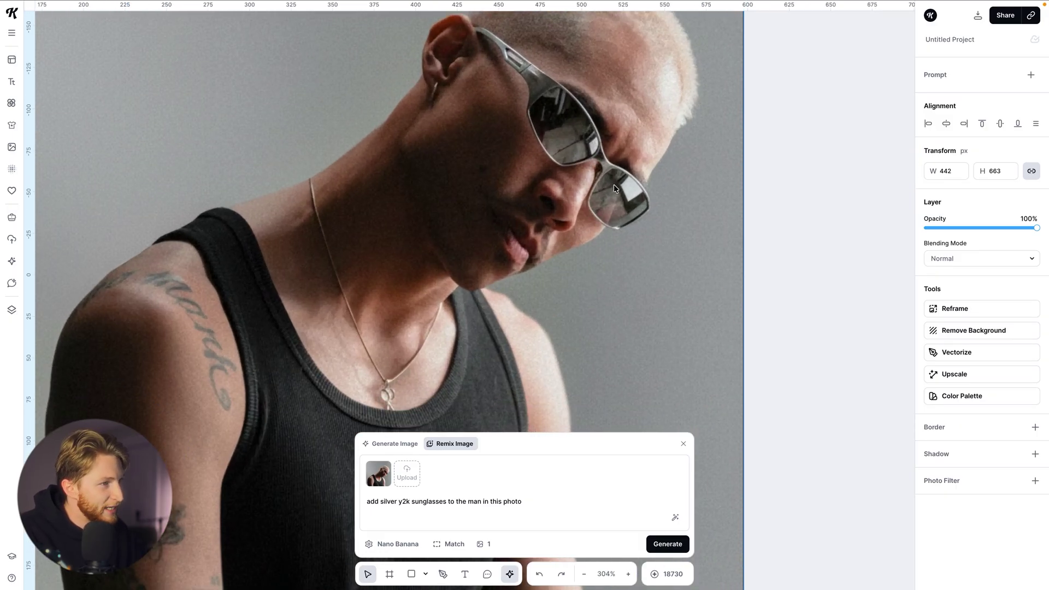
pyautogui.scroll(-3, 589, 191)
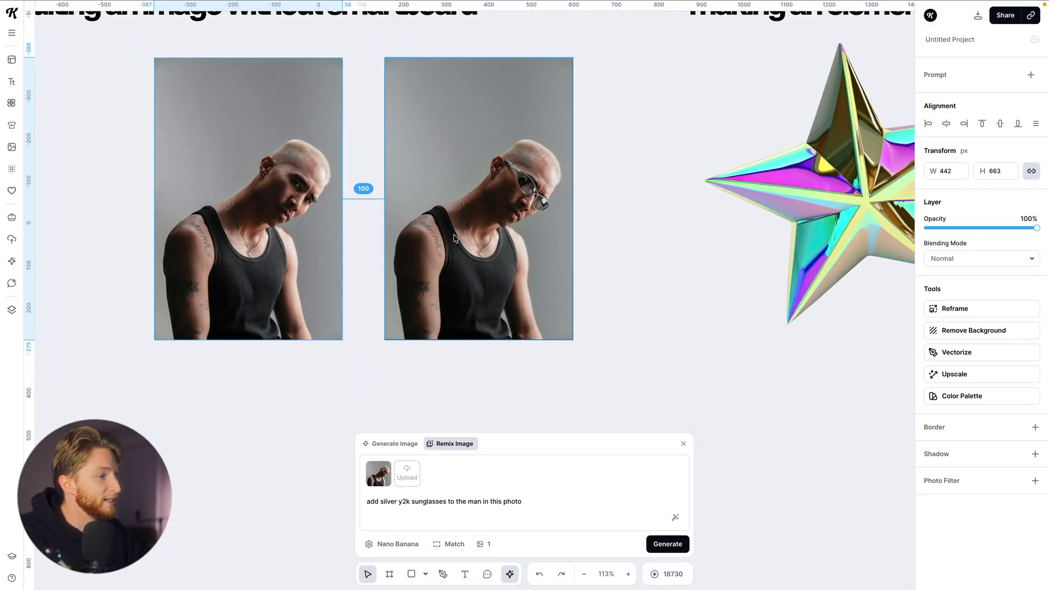
pyautogui.click(633, 263)
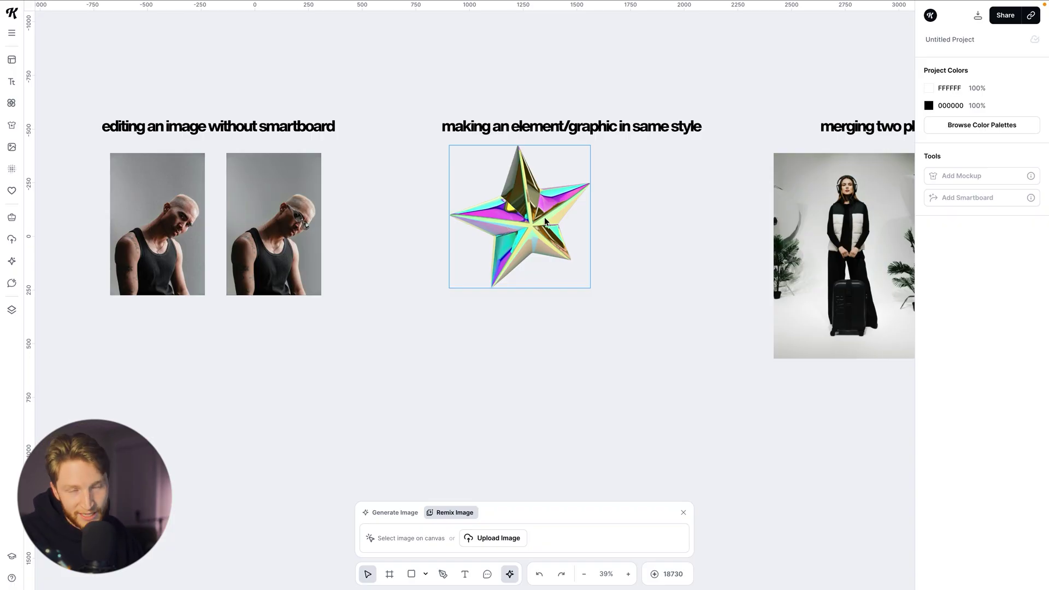
# Step: Select the holographic star graphic and read its full prompt description
pyautogui.hscroll(3, 544, 217)
pyautogui.scroll(4, 471, 219)
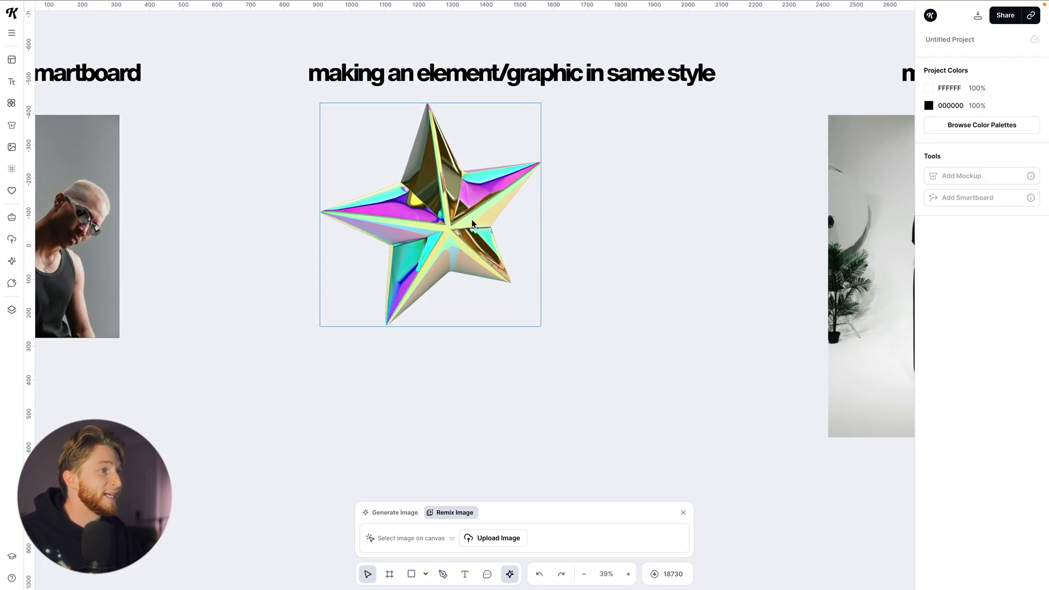
pyautogui.hscroll(2, 471, 218)
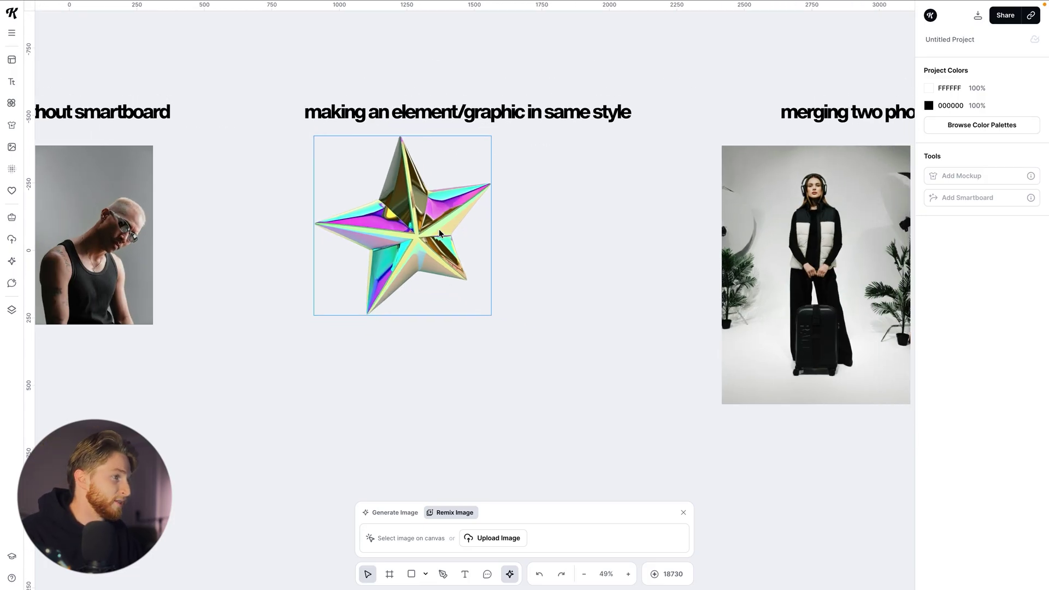
pyautogui.moveTo(439, 228); pyautogui.dragTo(421, 233)
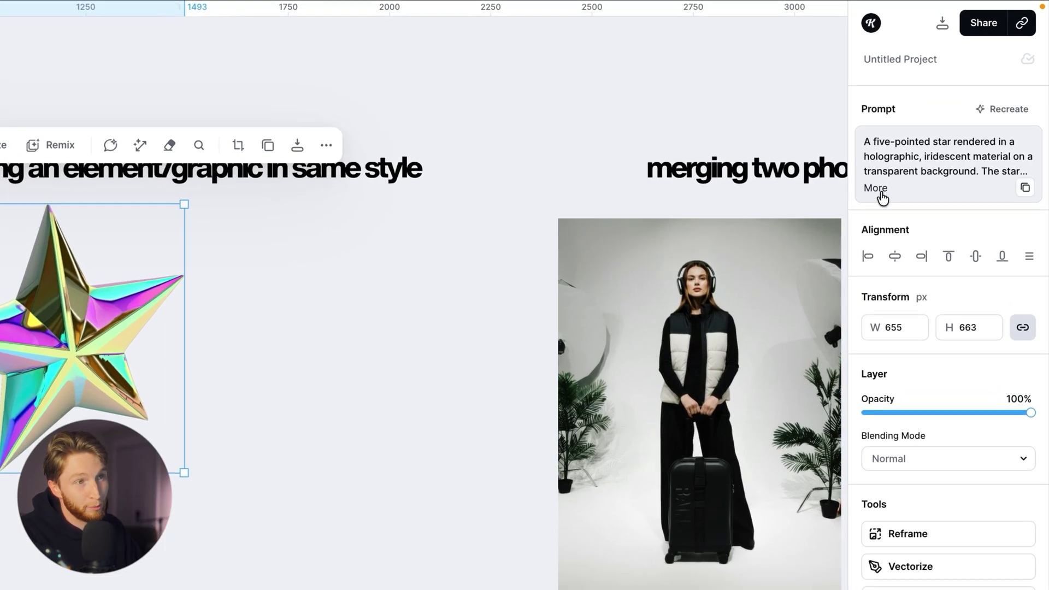
pyautogui.click(933, 125)
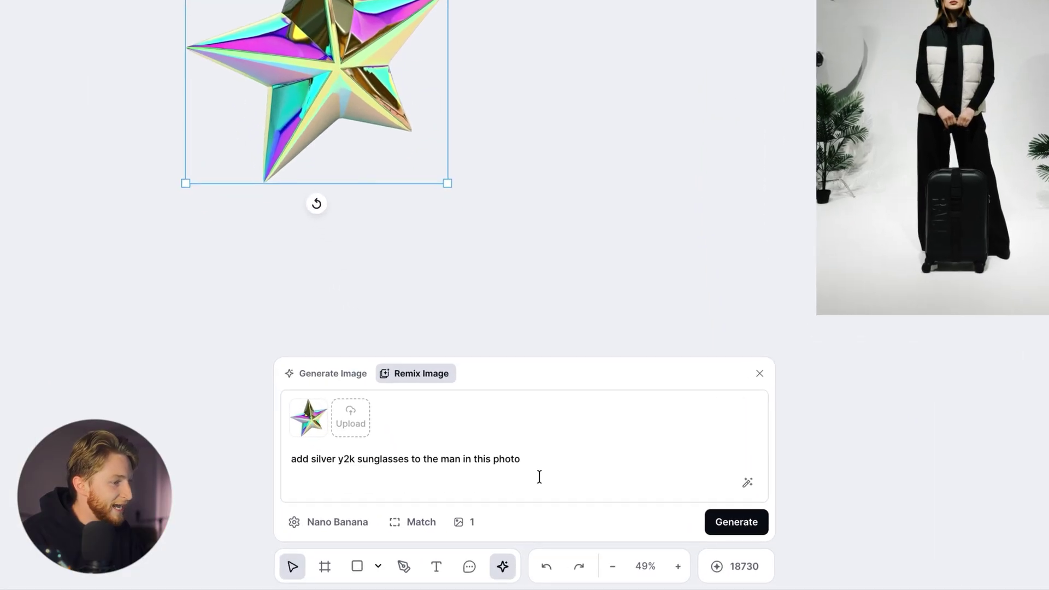
# Step: Replace the star's remix prompt with "Generate an electric guitar, specifically a telecaster in this same art style"
pyautogui.moveTo(520, 499); pyautogui.dragTo(414, 497)
pyautogui.moveTo(365, 453); pyautogui.dragTo(288, 453)
pyautogui.press('BackSpace')
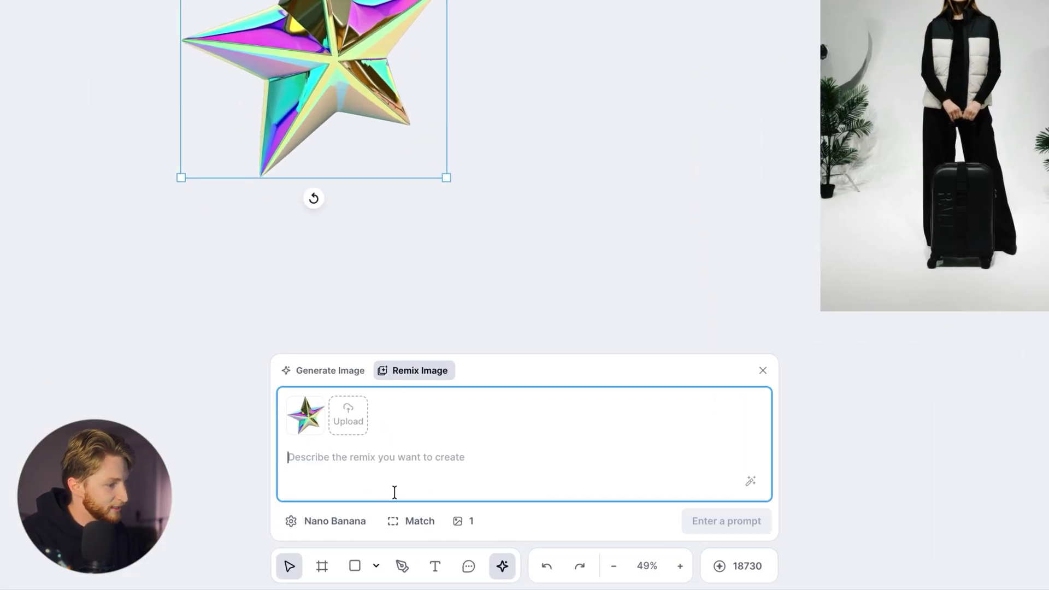
pyautogui.write('Gene')
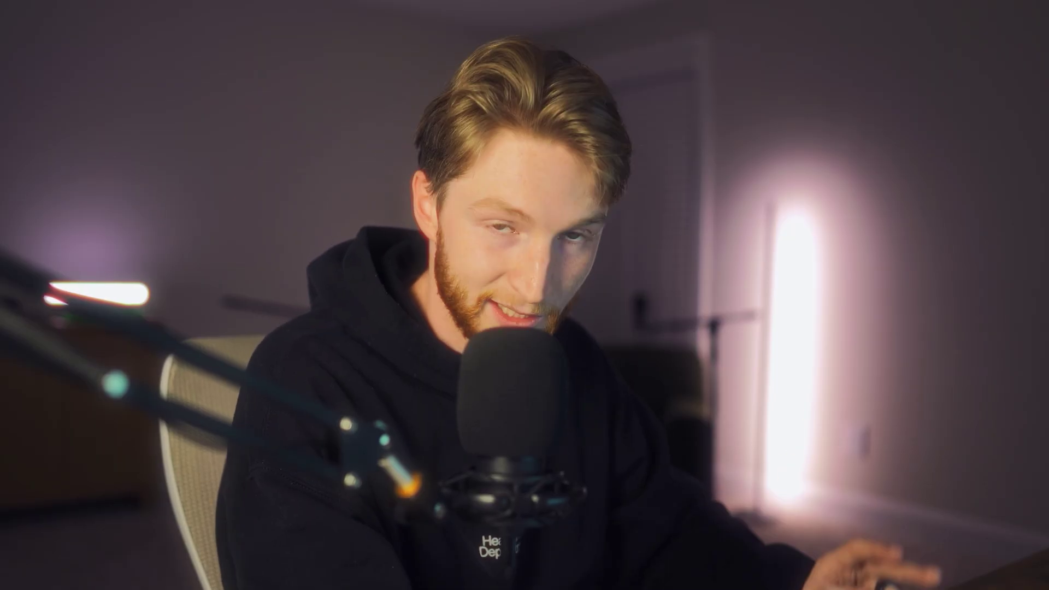
pyautogui.write('t')
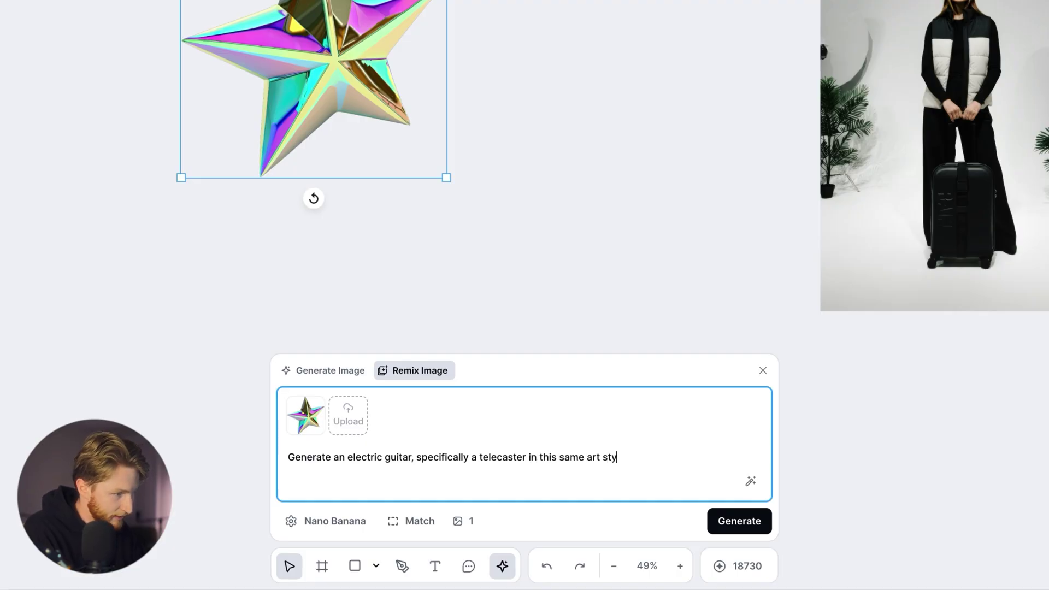
# Step: Switch the remix model to Nano Banana Pro and generate one guitar image from the star
pyautogui.click(331, 521)
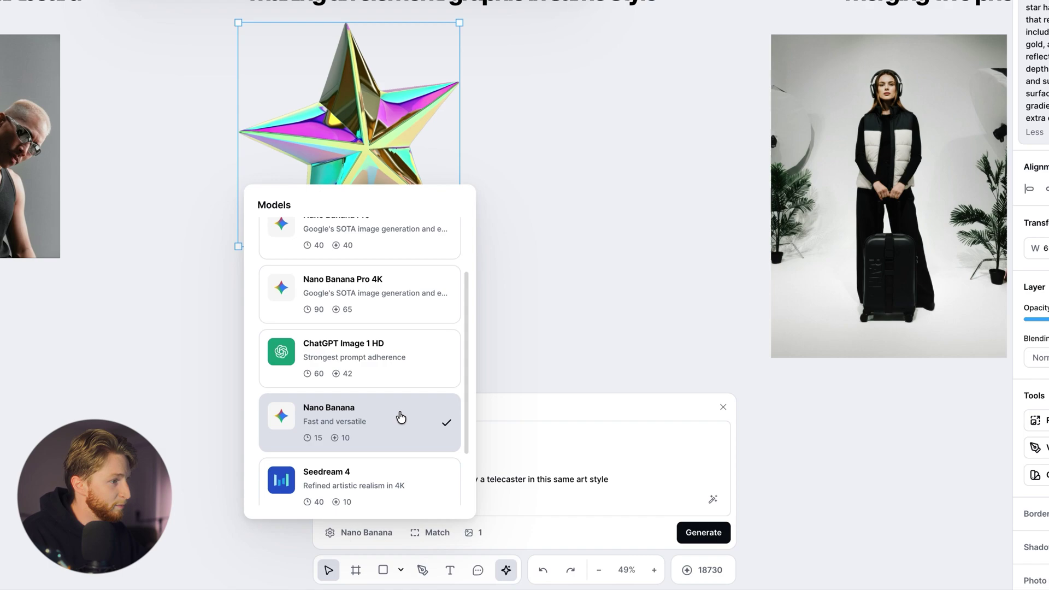
pyautogui.scroll(1, 382, 290)
pyautogui.click(382, 290)
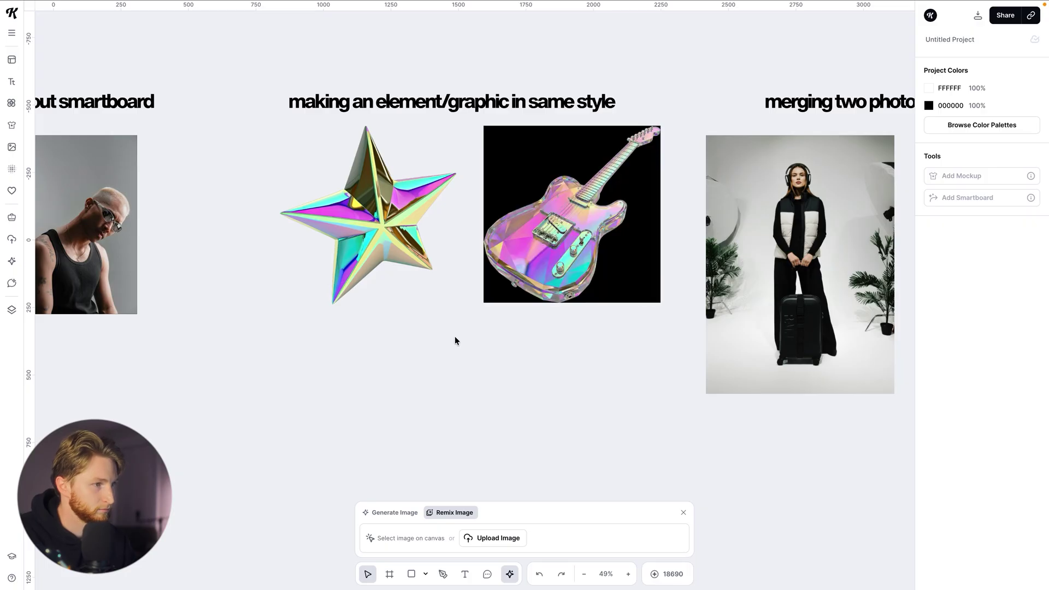
# Step: Examine the generated guitar's body, hardware and neck details up close
pyautogui.scroll(10, 520, 264)
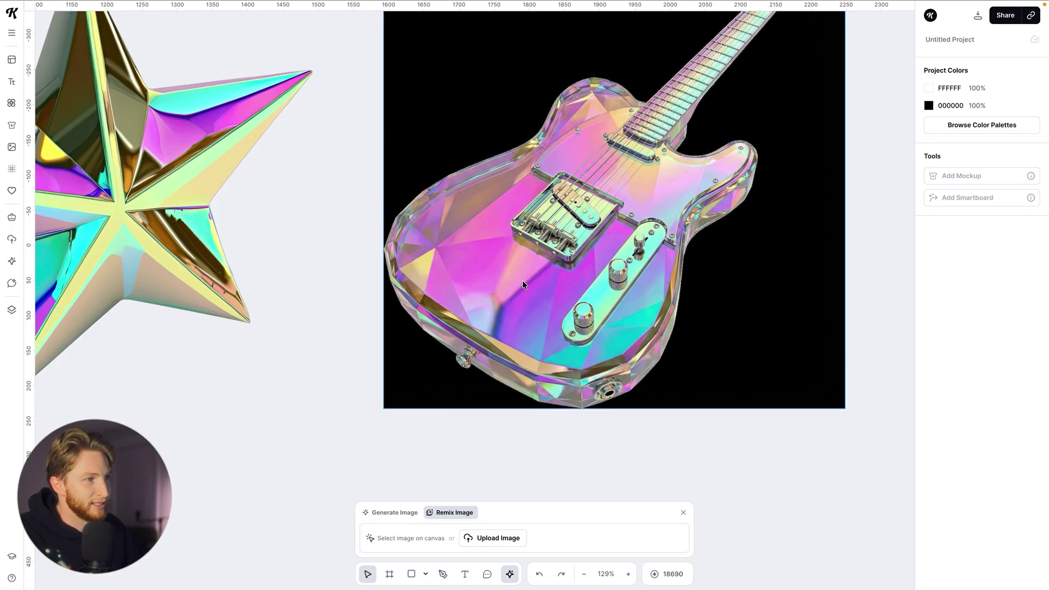
pyautogui.scroll(8, 523, 281)
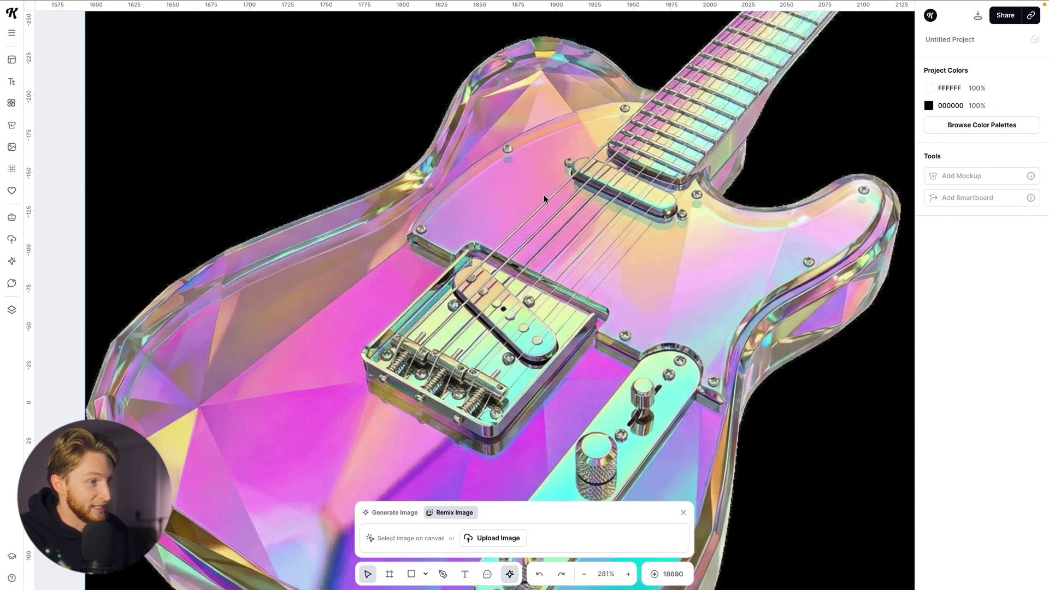
pyautogui.scroll(-5, 644, 260)
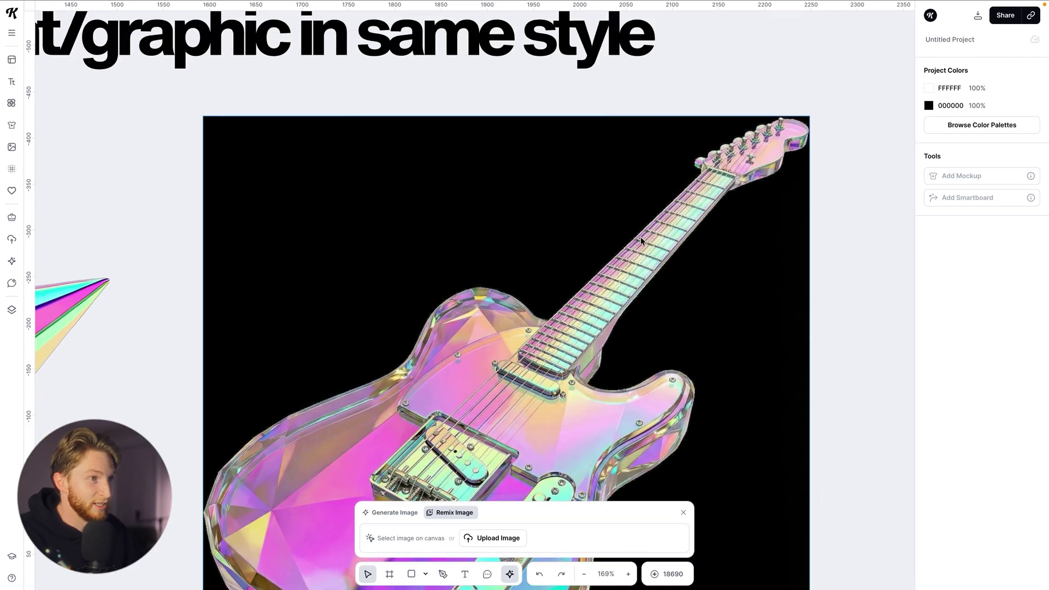
# Step: Remove the black background from the generated telecaster image
pyautogui.scroll(-3, 640, 237)
pyautogui.scroll(-3, 543, 326)
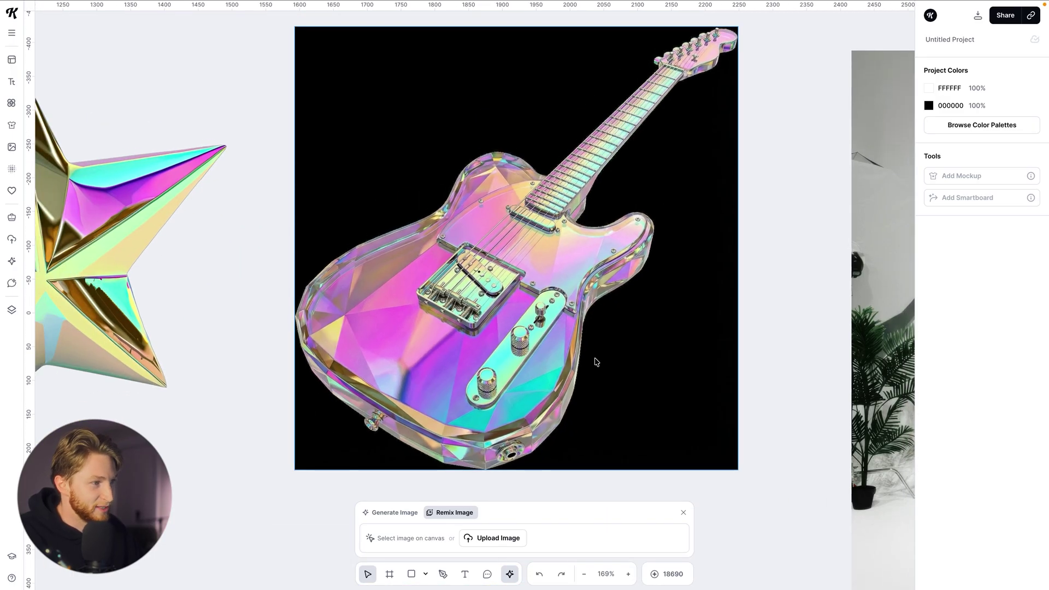
pyautogui.click(596, 362)
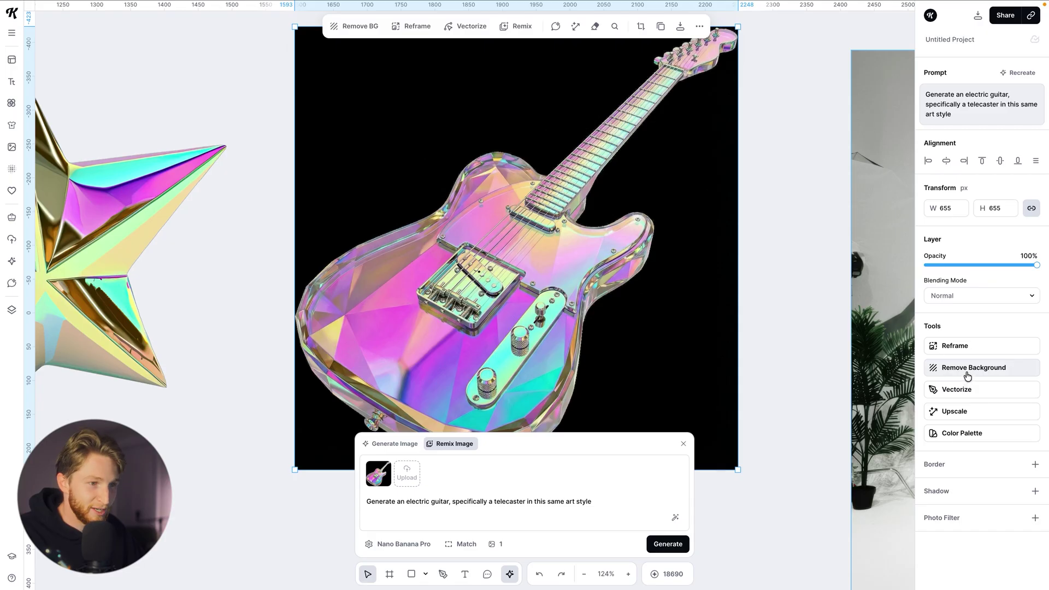
pyautogui.click(967, 376)
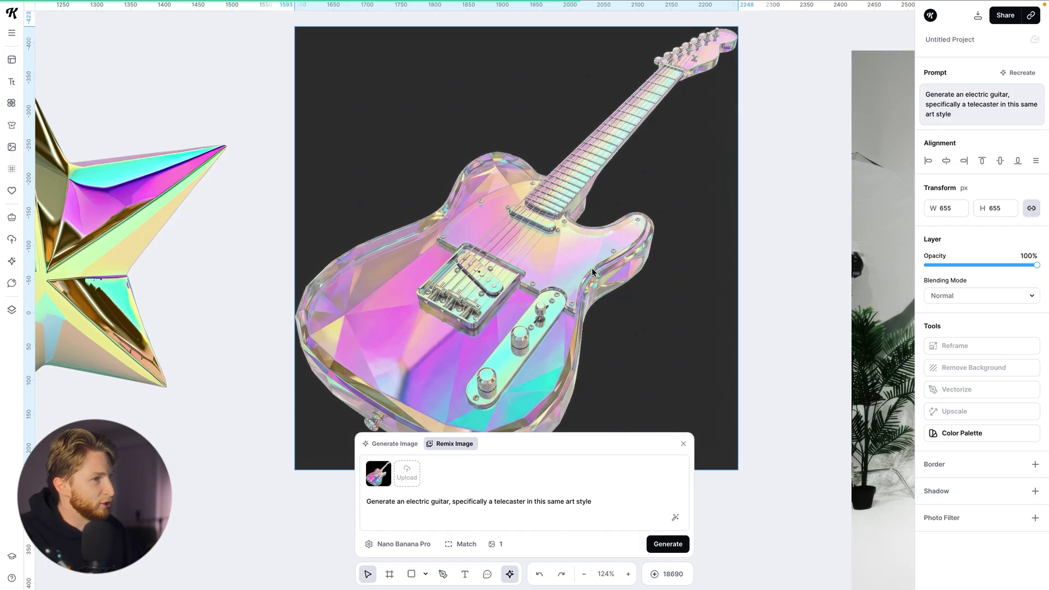
pyautogui.scroll(-3, 593, 272)
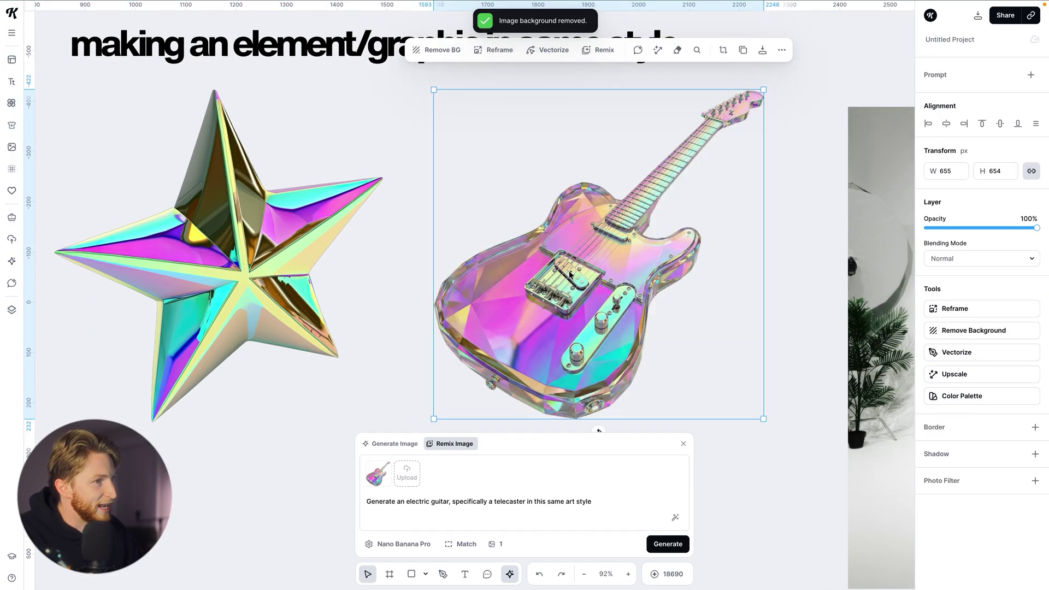
# Step: Move the cut-out guitar closer to the holographic star and clear the selection
pyautogui.scroll(-2, 569, 274)
pyautogui.moveTo(550, 293); pyautogui.dragTo(517, 294)
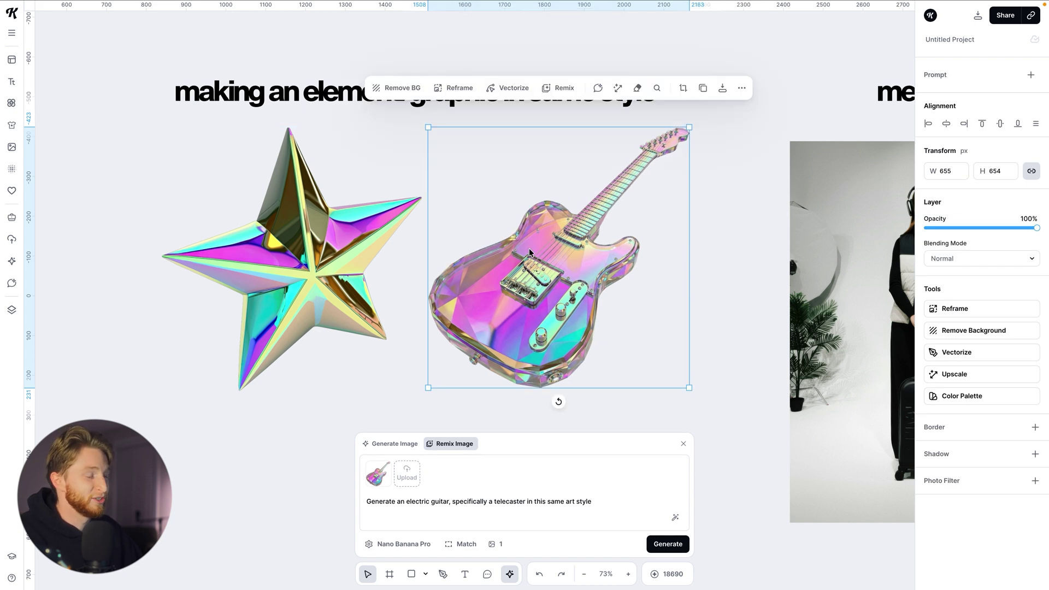
pyautogui.click(307, 215)
pyautogui.scroll(-3, 355, 229)
pyautogui.click(377, 355)
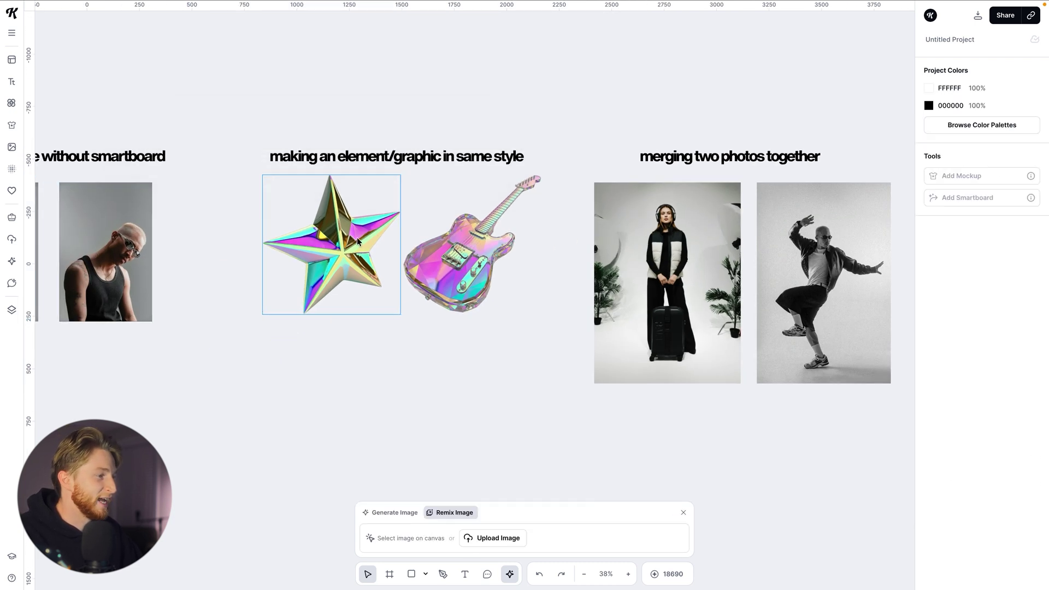
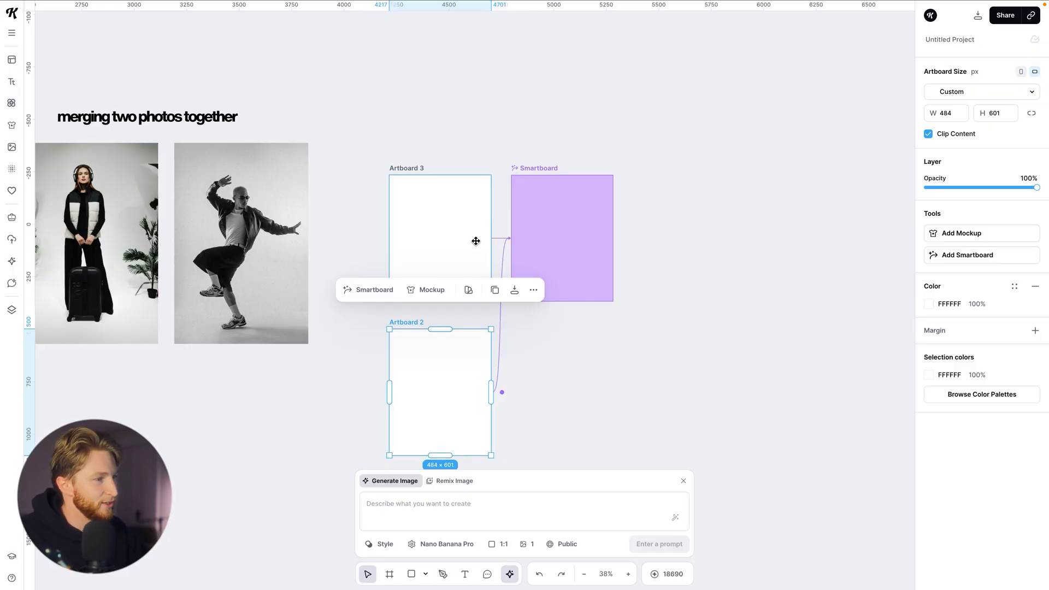
# Step: Delete Artboard 2, Artboard 3 and the Smartboard beside the two photos
pyautogui.hscroll(-3, 488, 255)
pyautogui.click(686, 379)
pyautogui.moveTo(429, 123); pyautogui.dragTo(736, 417)
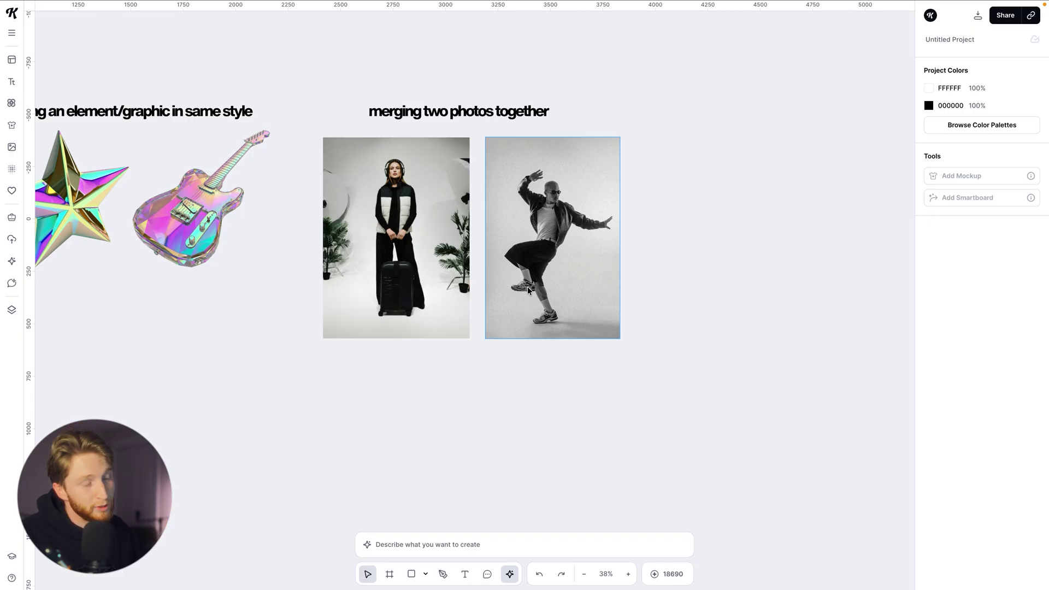
# Step: Select the woman and dancing man photos together and load both as reference images for a remix
pyautogui.click(462, 261)
pyautogui.click(634, 222)
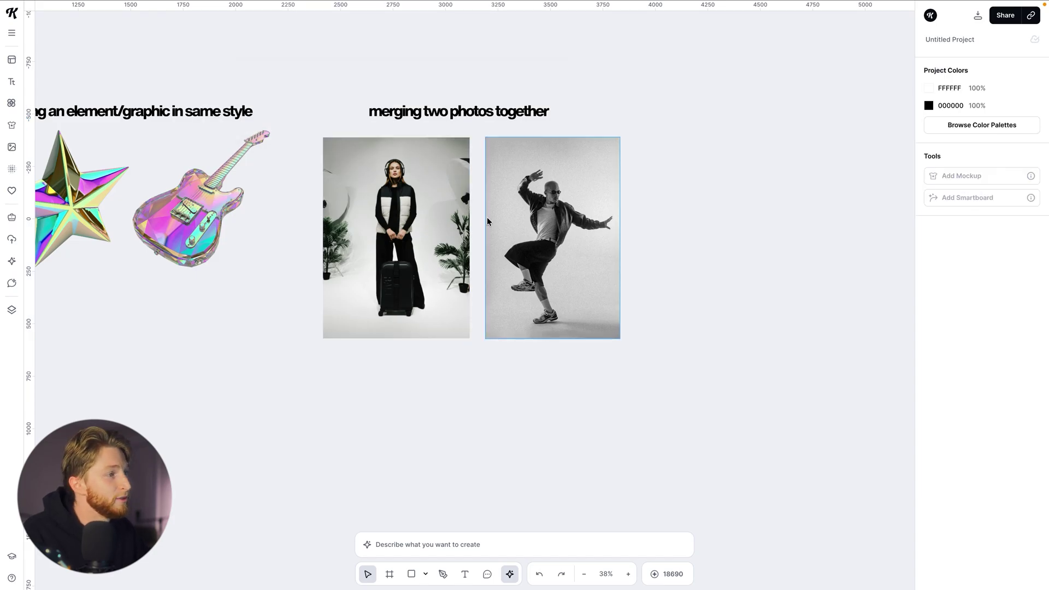
pyautogui.click(494, 217)
pyautogui.keyDown('shift'); pyautogui.click(430, 223); pyautogui.keyUp('shift')
pyautogui.click(490, 544)
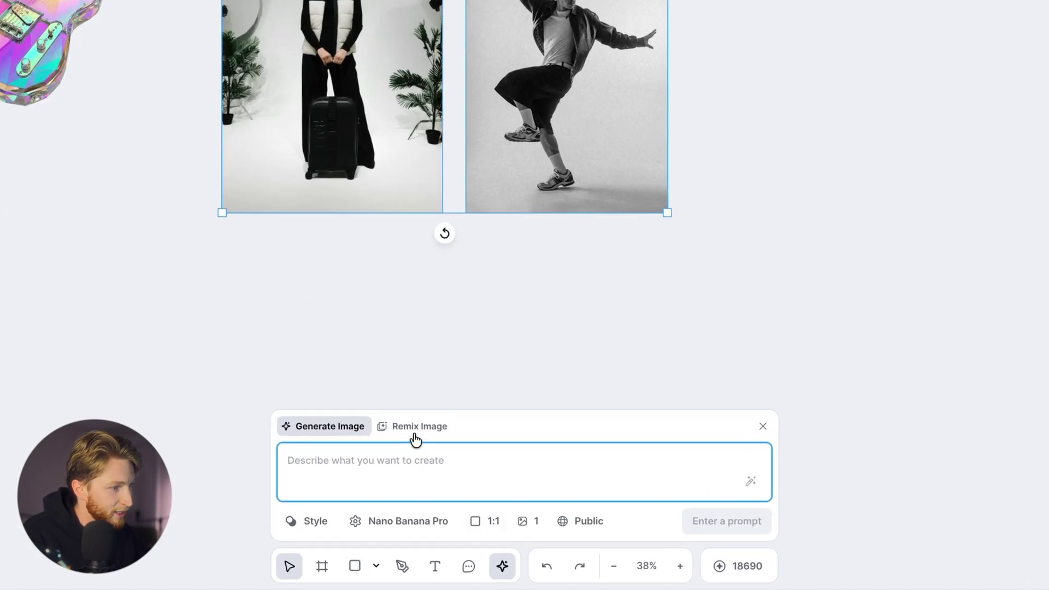
pyautogui.click(414, 434)
# Step: Replace the remix prompt with "replace the woman and luggage bag in the first photo with the man in the second photo."
pyautogui.write('Generate an electric guitar, specifically a telecaster in this same art style')
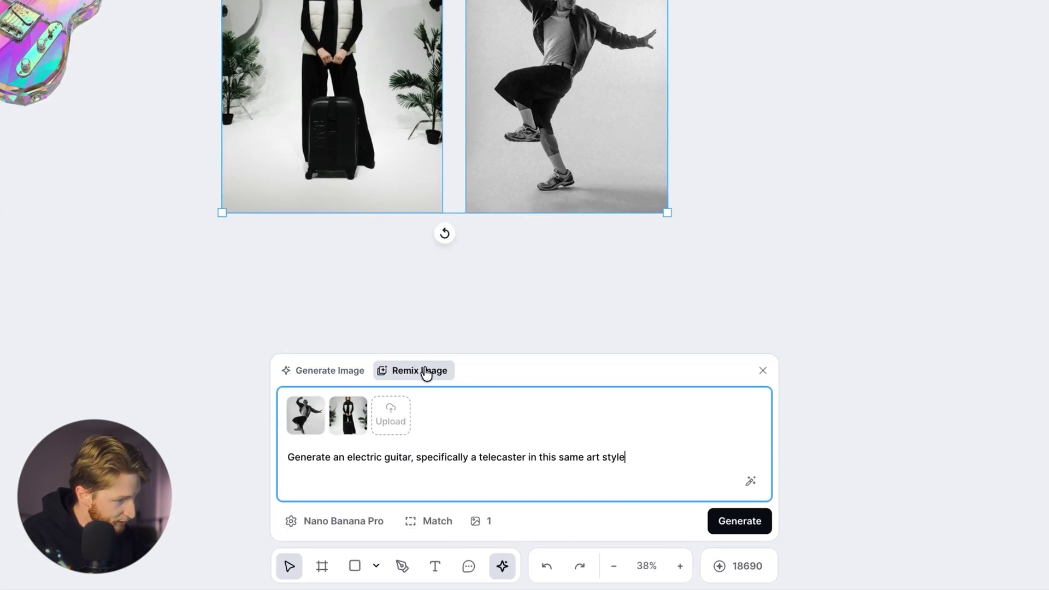
pyautogui.moveTo(337, 429)
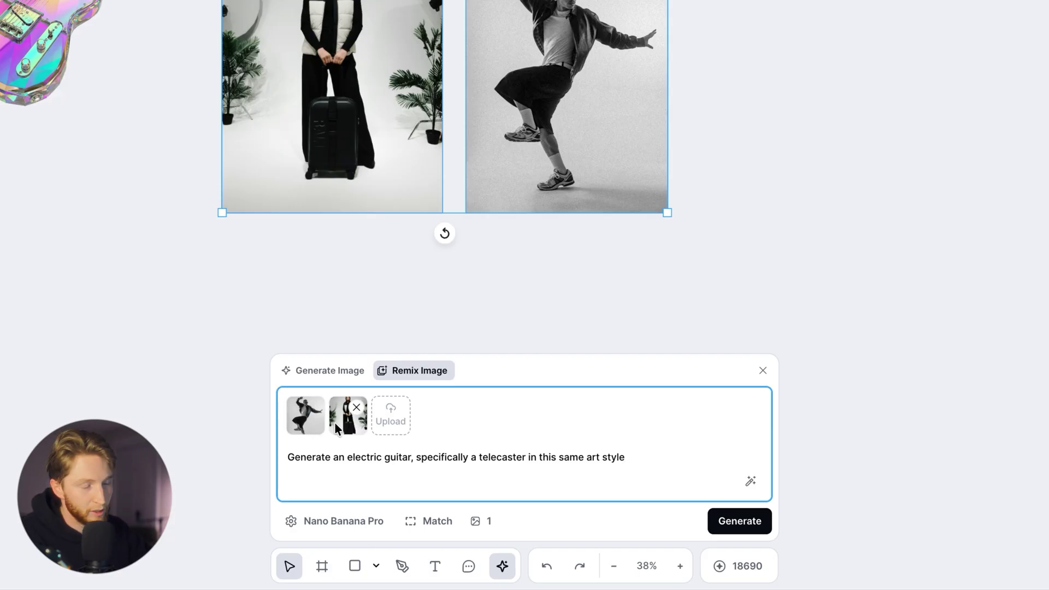
pyautogui.moveTo(649, 461); pyautogui.dragTo(243, 456)
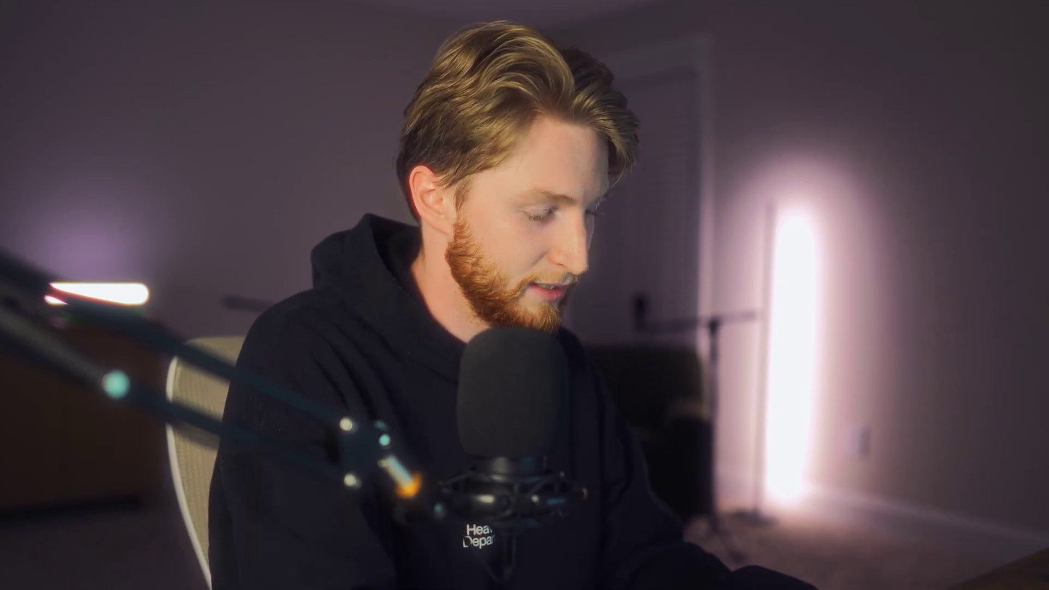
pyautogui.write('repla')
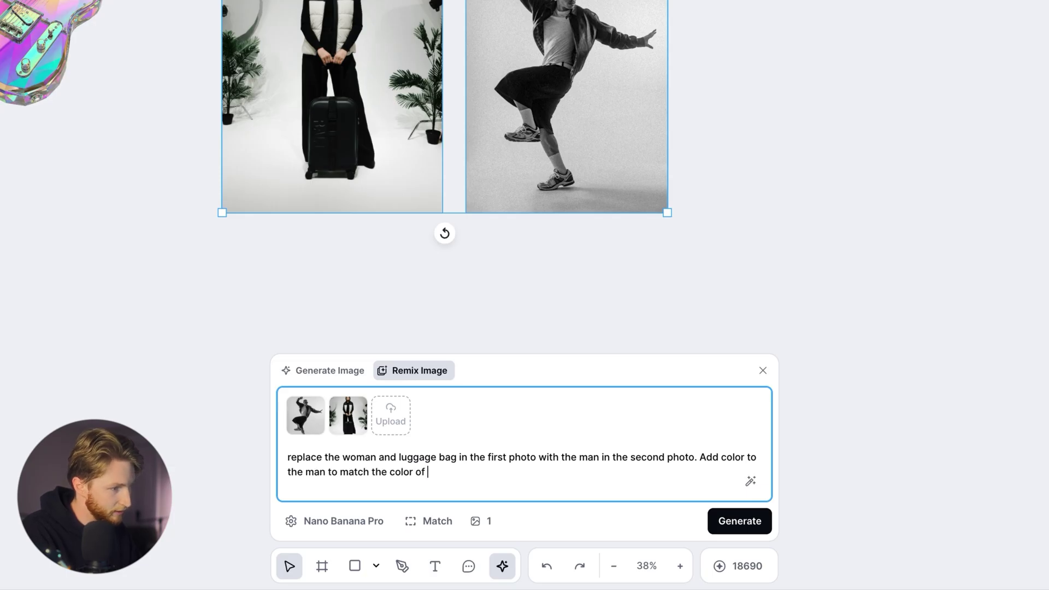
# Step: Append "Add color to the man to match the color of the first photo, without changing or altering the colors of the first image" and generate the remix
pyautogui.write('o, without changing or altering the colors of the first image')
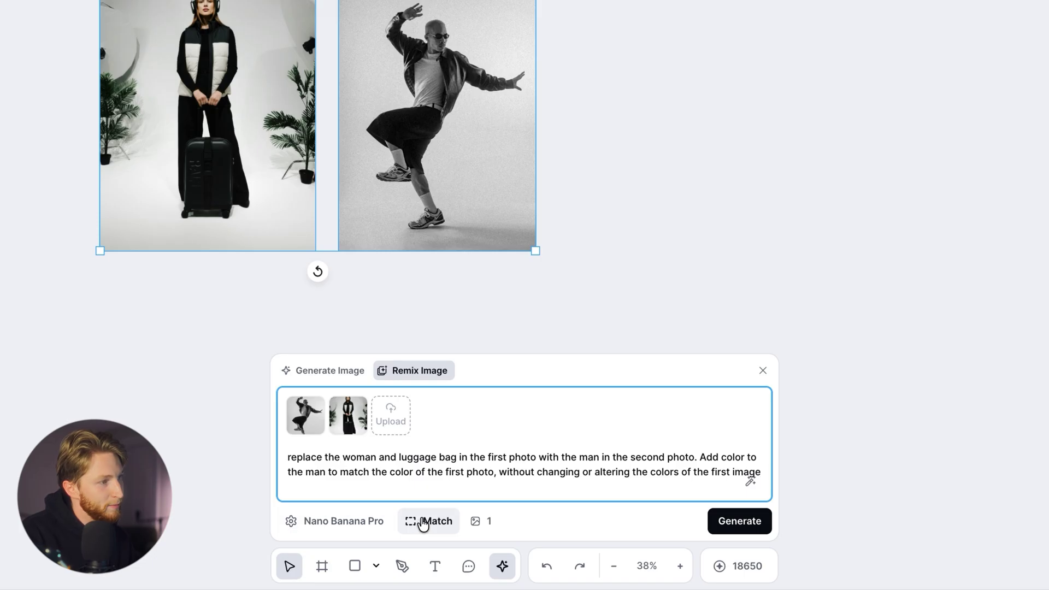
pyautogui.click(710, 524)
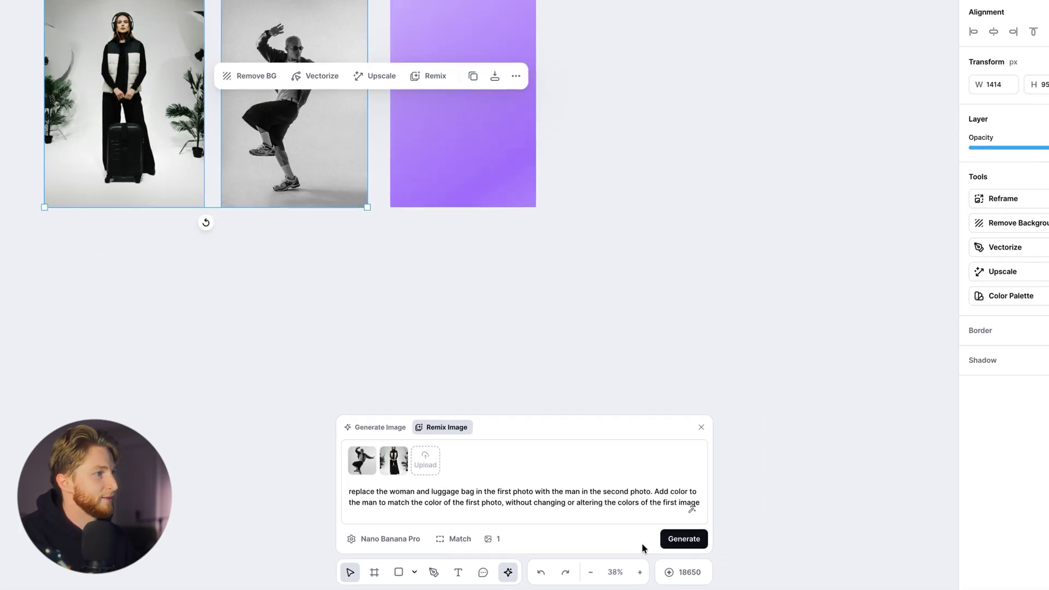
pyautogui.click(768, 258)
pyautogui.scroll(2, 625, 370)
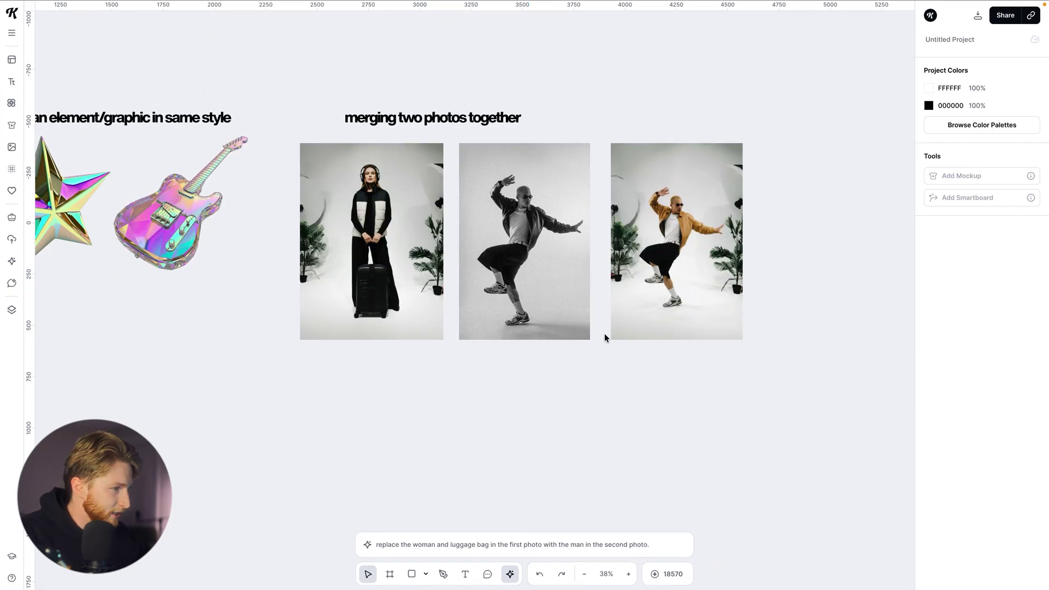
# Step: Select the generated merged photo and replace its remix prompt with "change the color of the leather jacket to red"
pyautogui.hscroll(-2, 601, 328)
pyautogui.scroll(5, 607, 247)
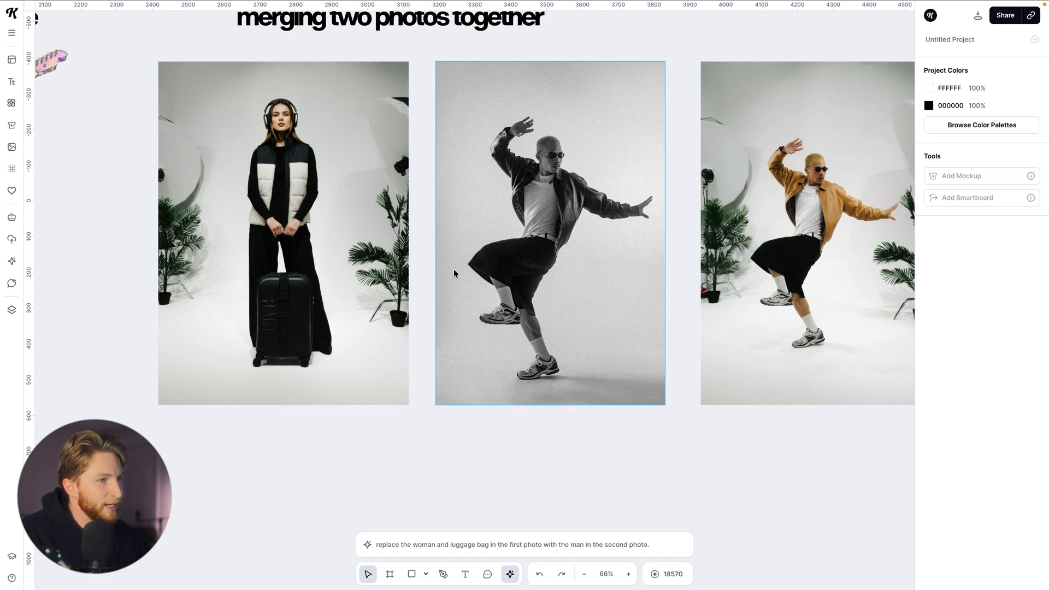
pyautogui.hscroll(3, 508, 269)
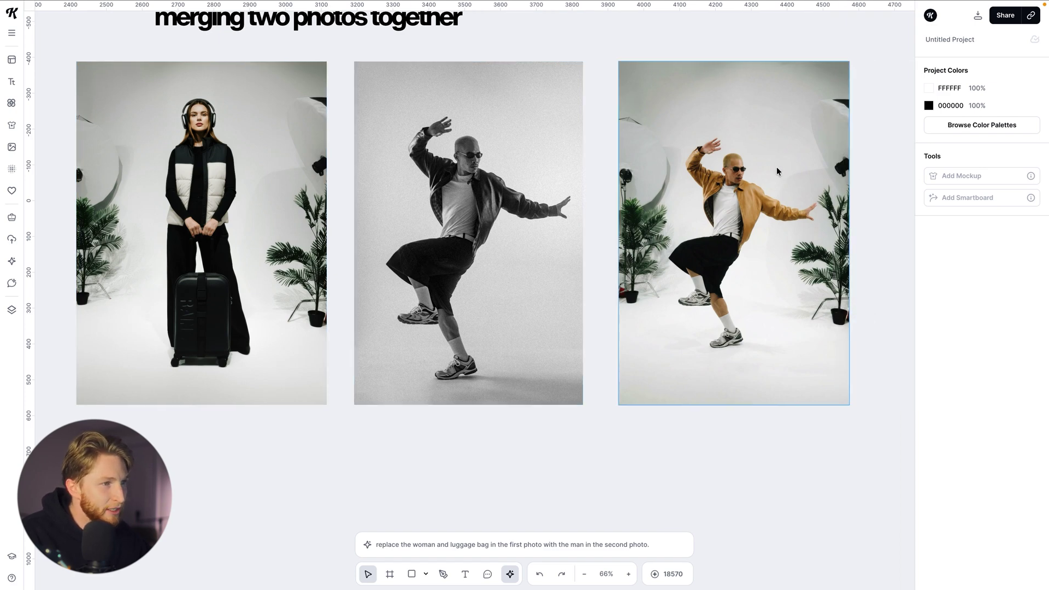
pyautogui.hscroll(7, 726, 308)
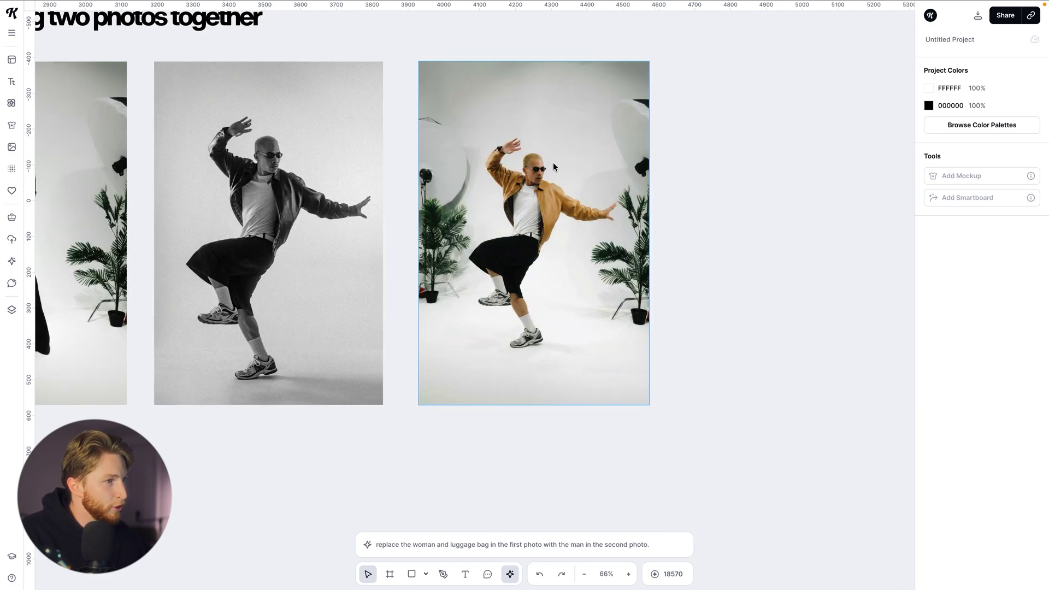
pyautogui.click(553, 162)
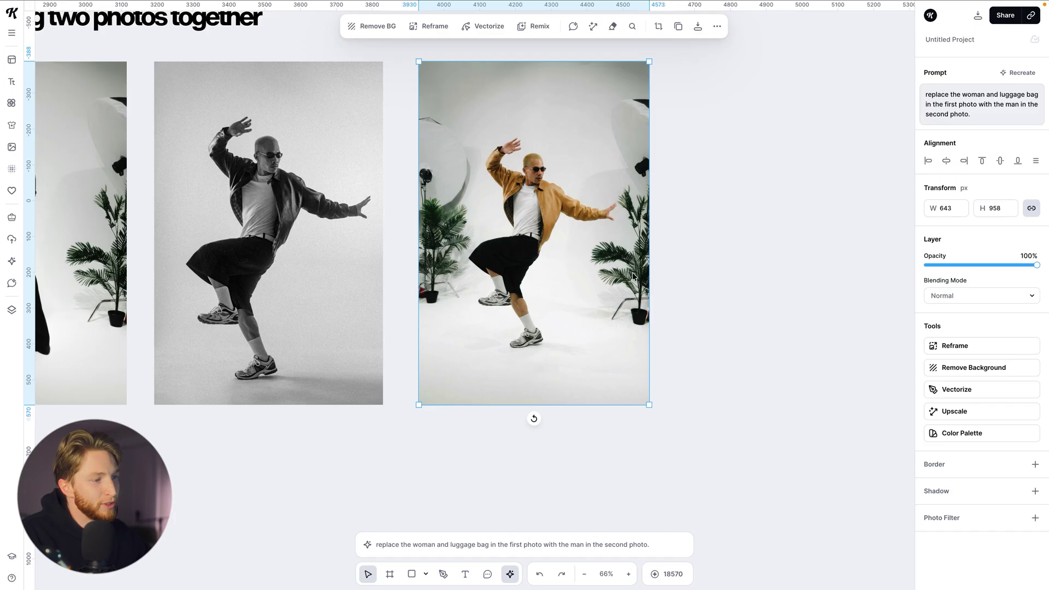
pyautogui.click(538, 542)
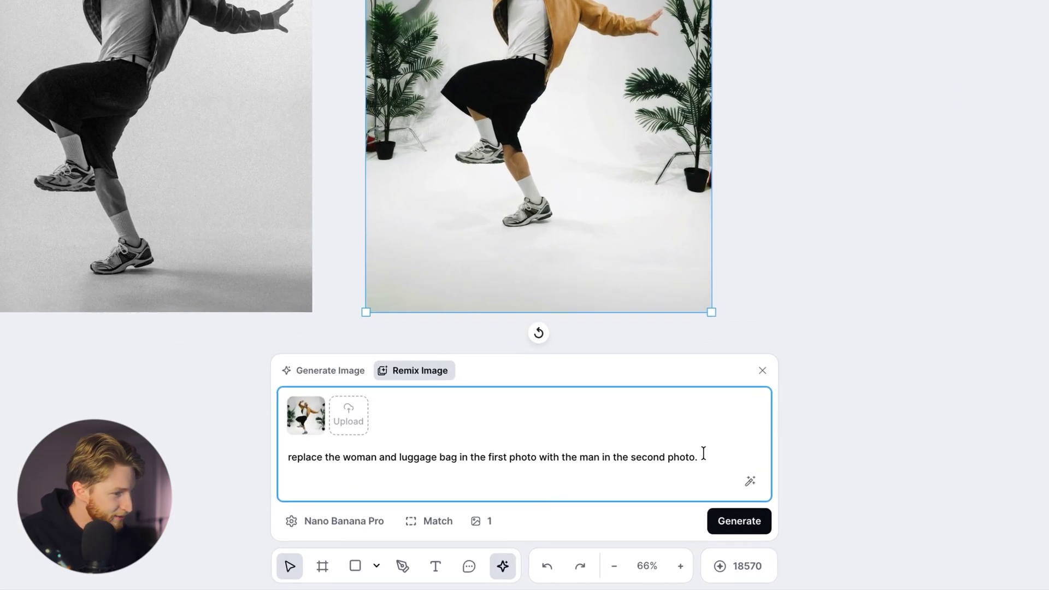
pyautogui.hotkey('ctrl', 'a')
pyautogui.write('chan')
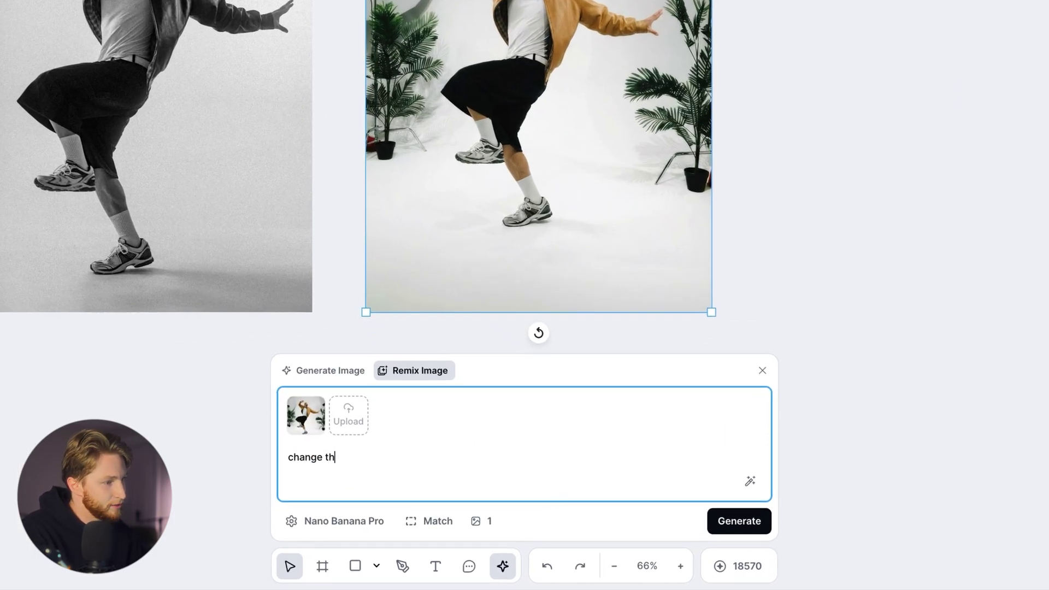
pyautogui.write('ge the color of the letather jacket to red')
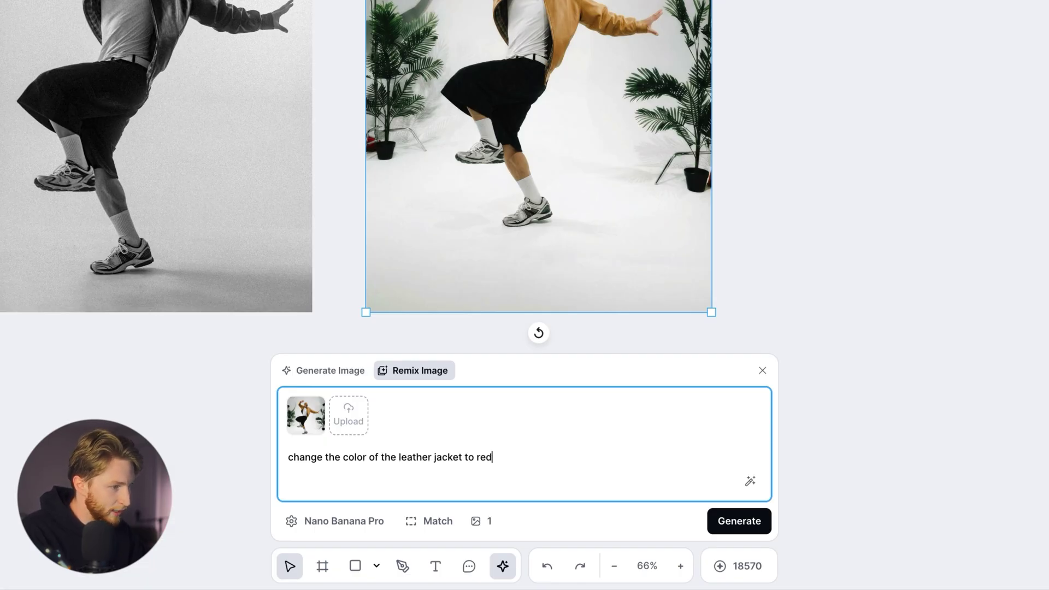
# Step: Switch the remix model to Nano Banana and generate the jacket color change
pyautogui.click(345, 520)
pyautogui.scroll(-3, 362, 349)
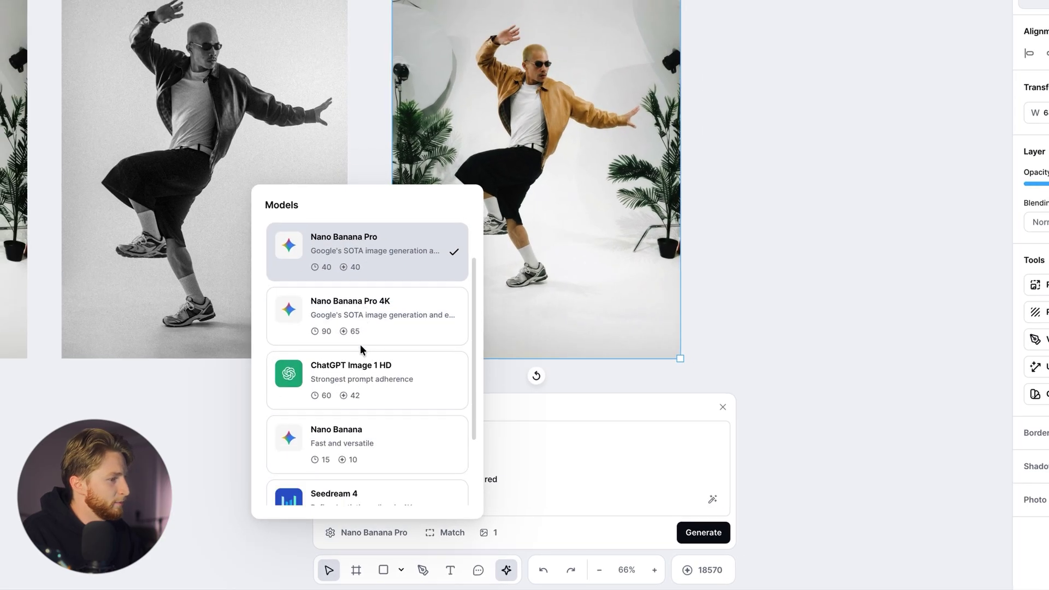
pyautogui.click(377, 445)
pyautogui.click(689, 533)
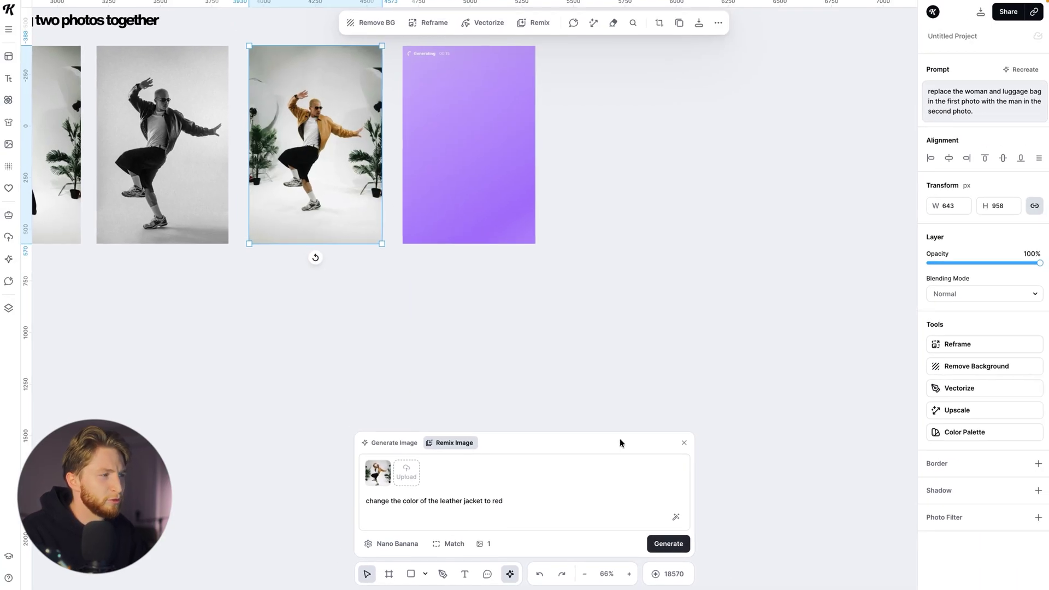
# Step: Compare the generated jacket color variation with the merged photo and the original source photos
pyautogui.scroll(3, 498, 266)
pyautogui.hscroll(-2, 552, 261)
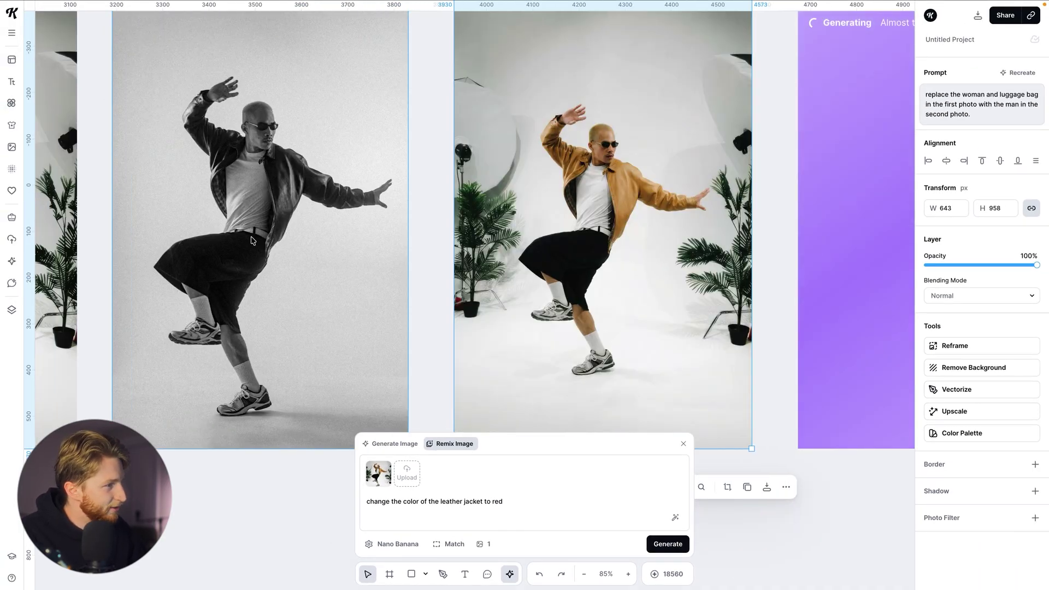
pyautogui.hscroll(5, 463, 156)
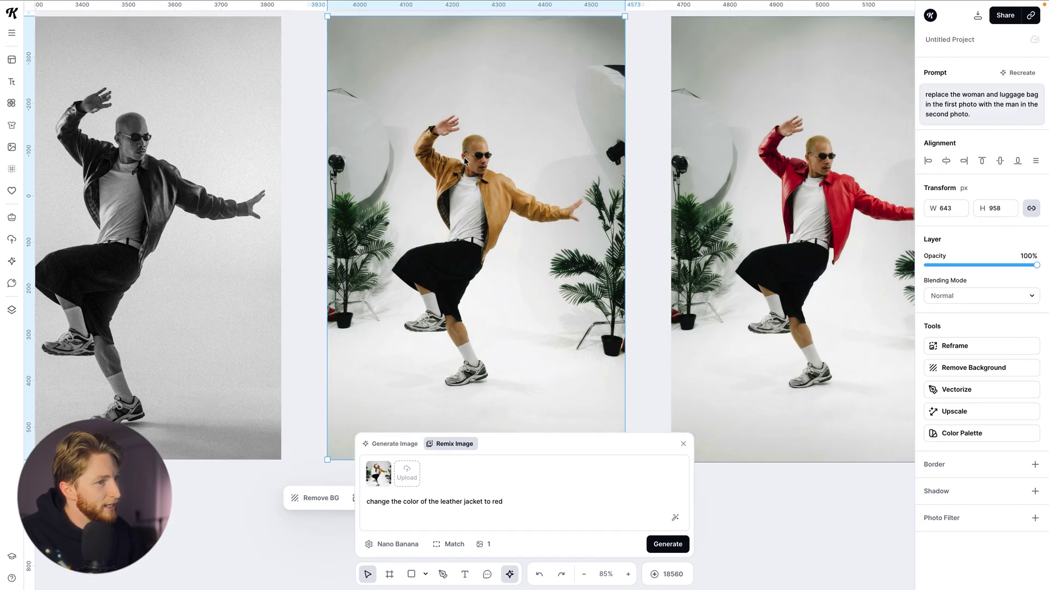
pyautogui.scroll(-5, 643, 182)
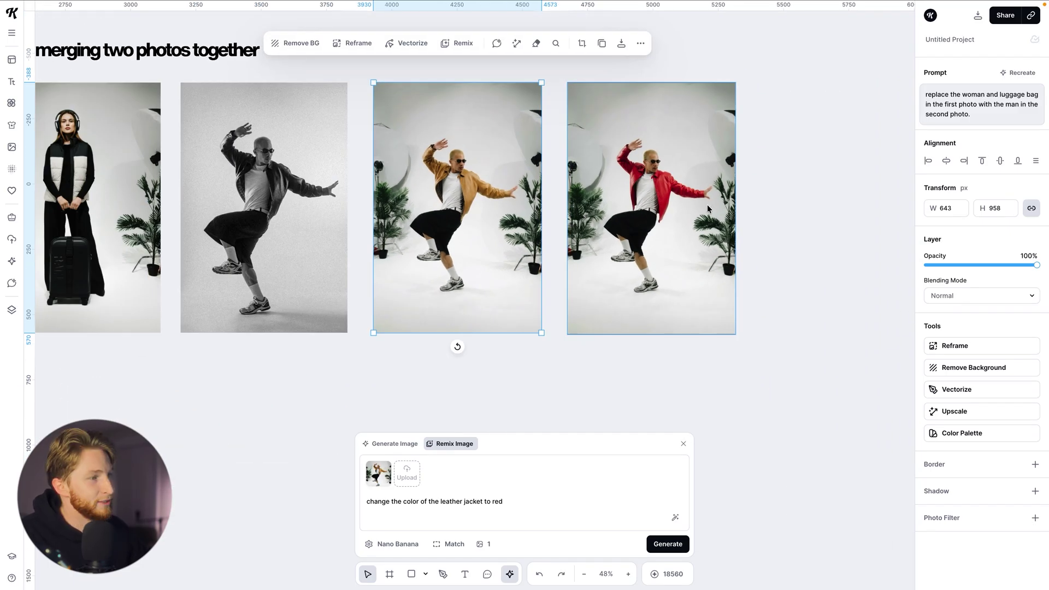
pyautogui.click(771, 225)
pyautogui.scroll(-4, 771, 225)
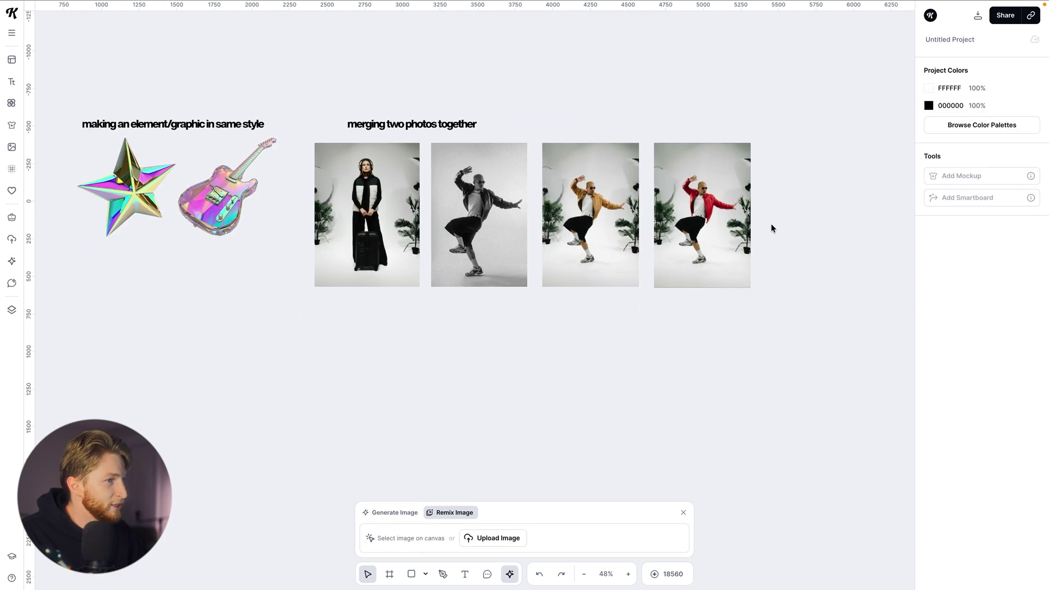
pyautogui.scroll(-1, 772, 229)
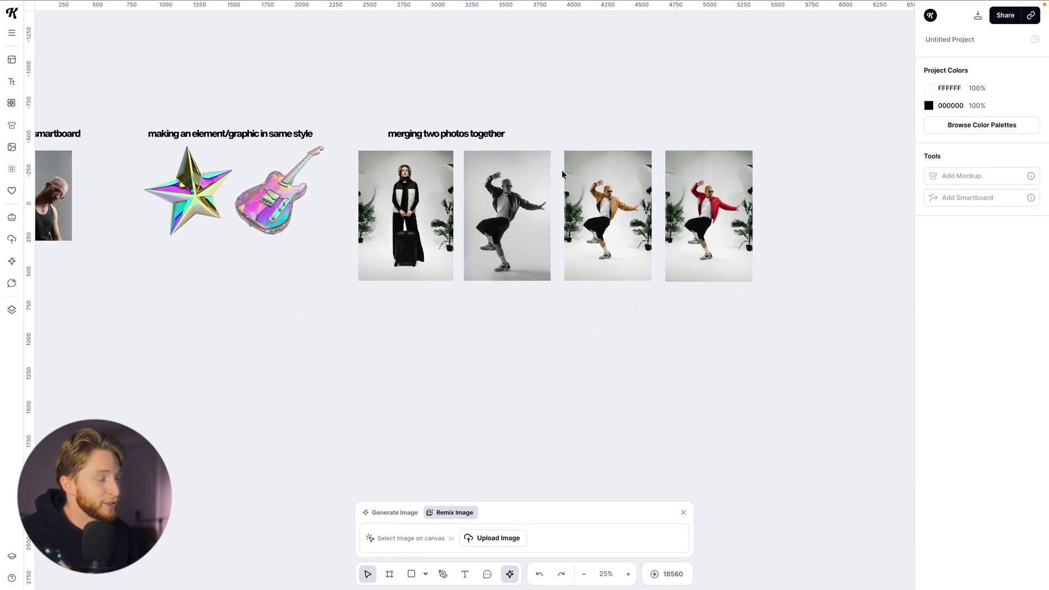